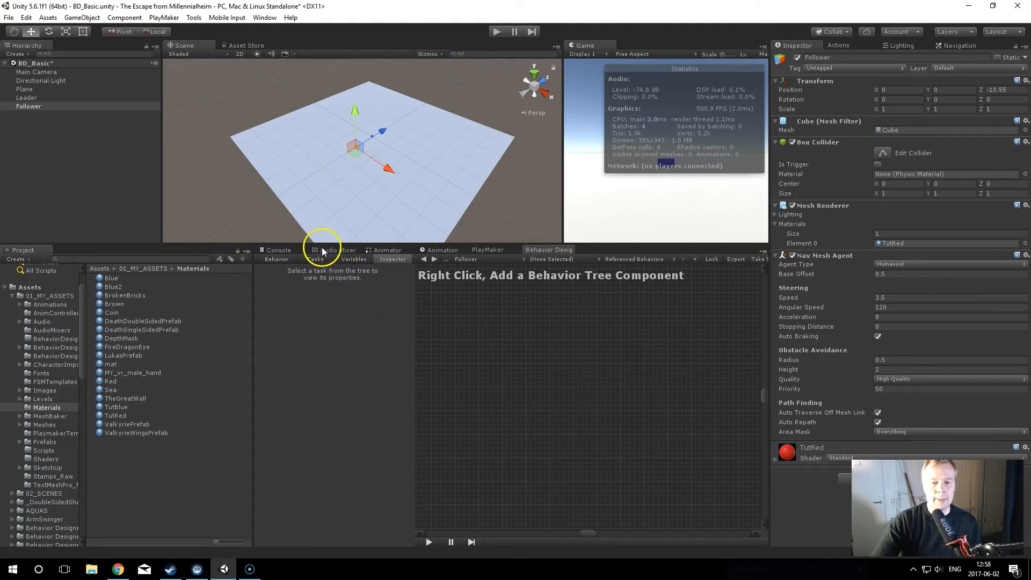
# Search the tasks for "move towards" and add the Movement version to a new behavior tree on the Follower object.
pyautogui.click(34, 107)
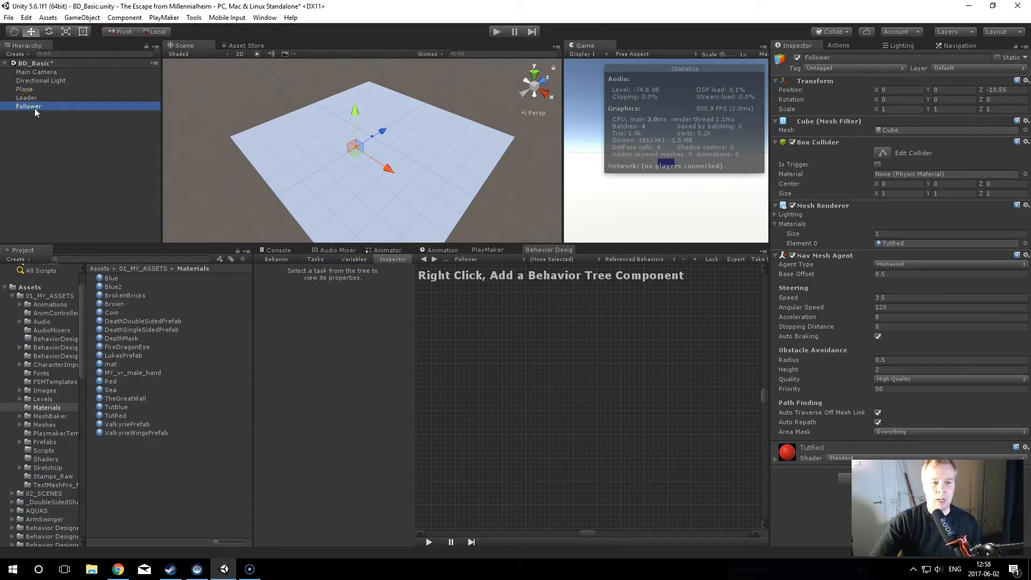
pyautogui.click(315, 260)
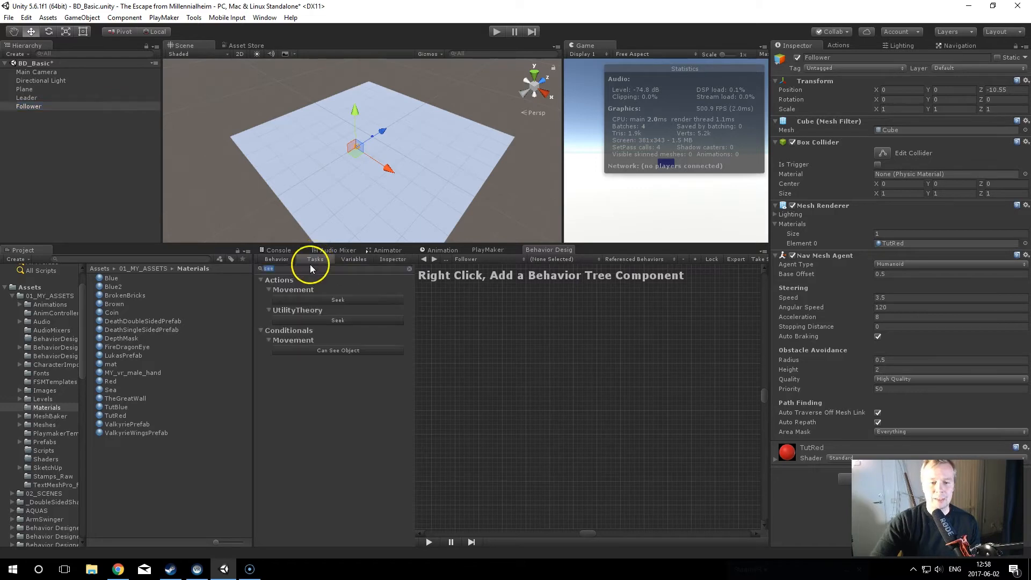
pyautogui.write('m')
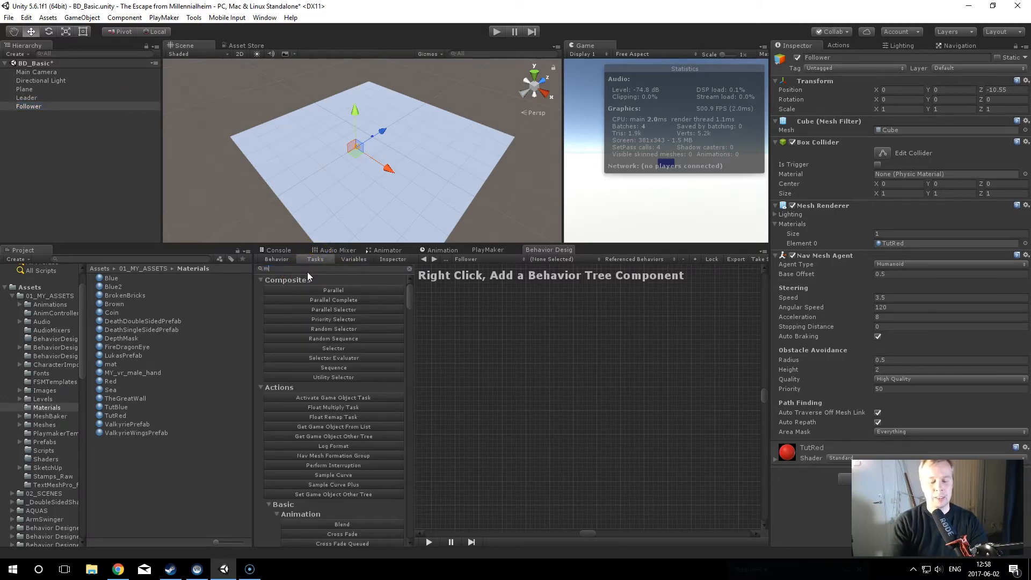
pyautogui.write('ove')
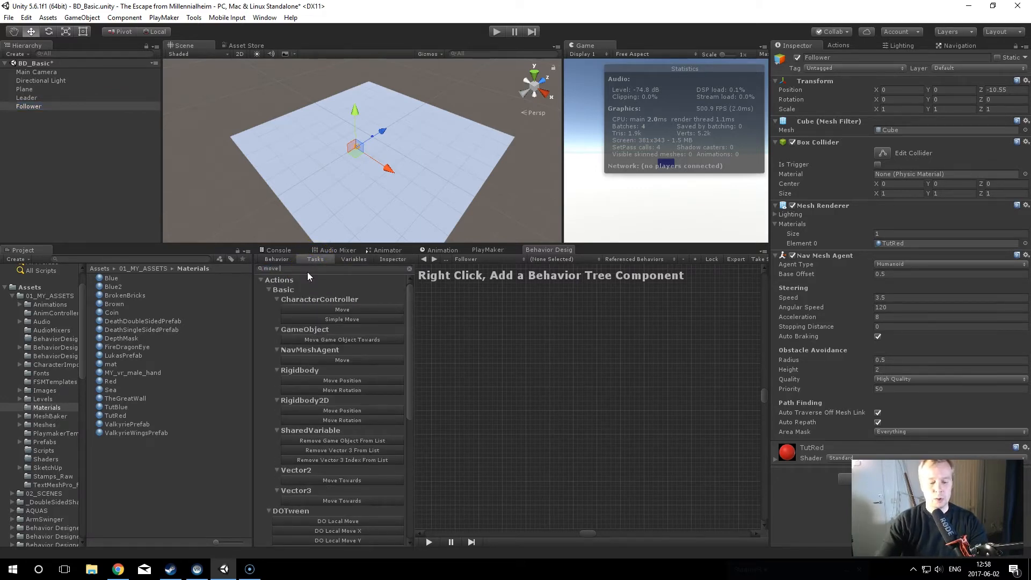
pyautogui.write(' towards')
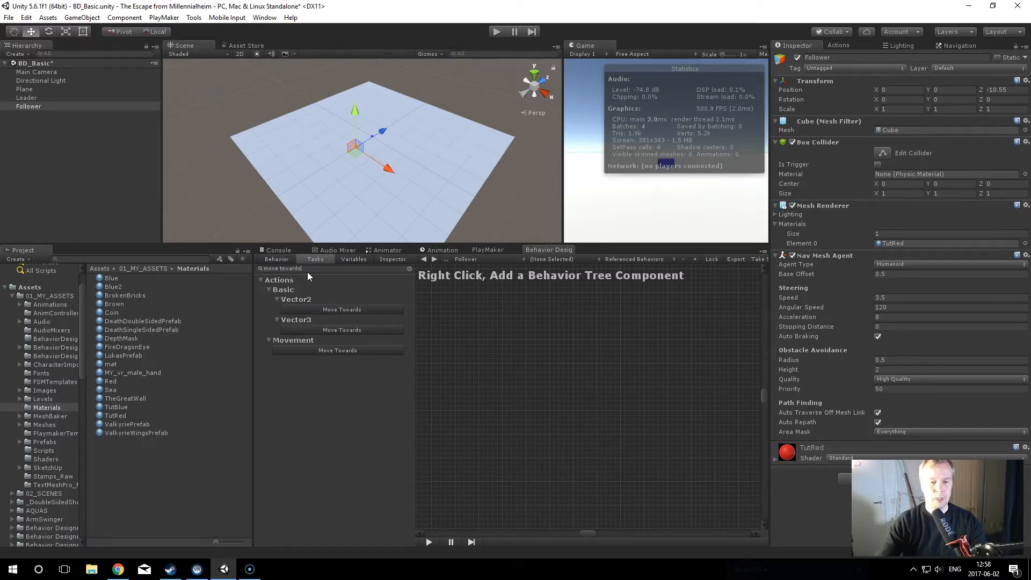
pyautogui.click(310, 351)
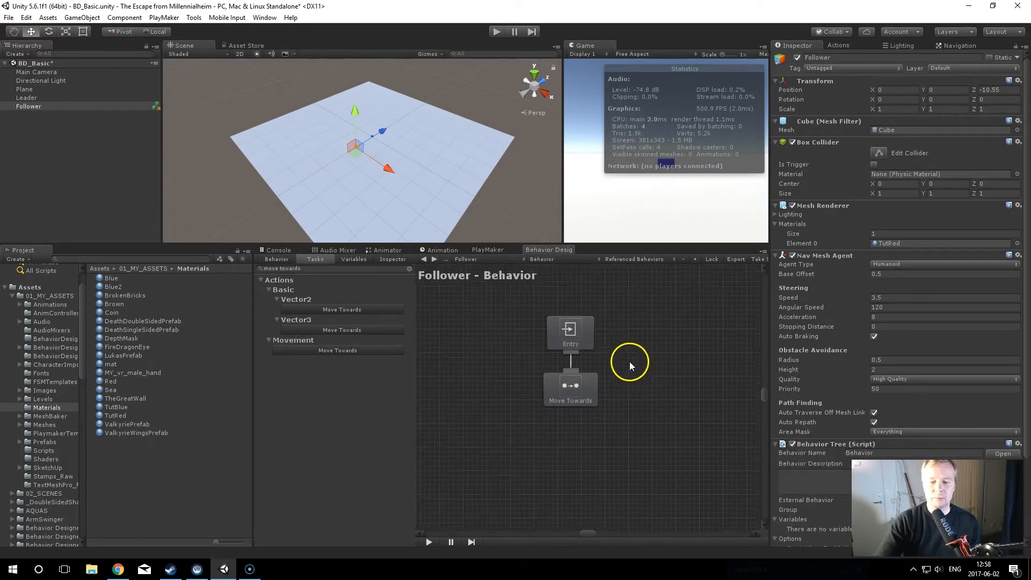
# Open the Move Towards task's properties with more width for the behavior editor, and check the Behavior Designer preferences.
pyautogui.click(569, 398)
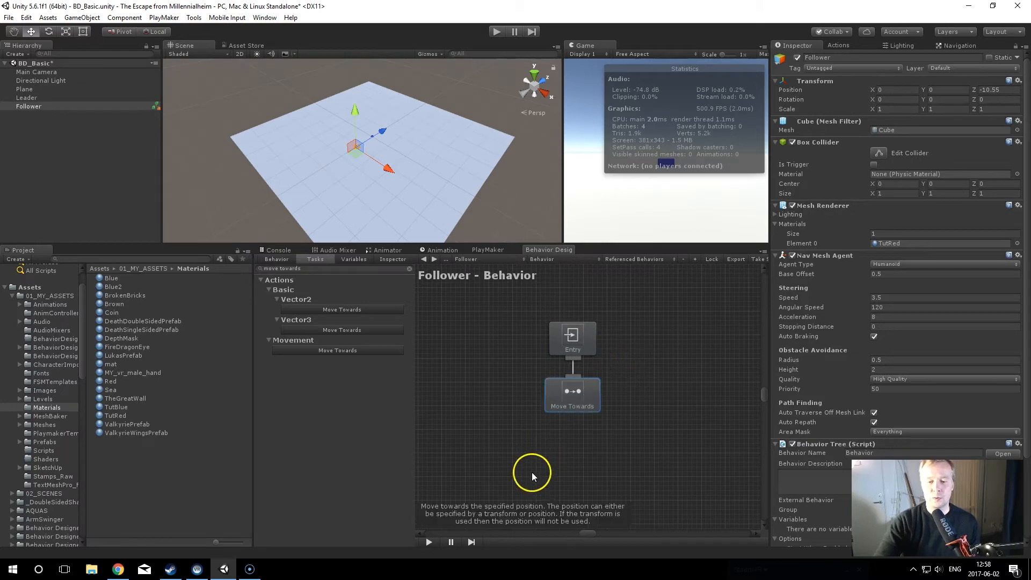
pyautogui.click(575, 395)
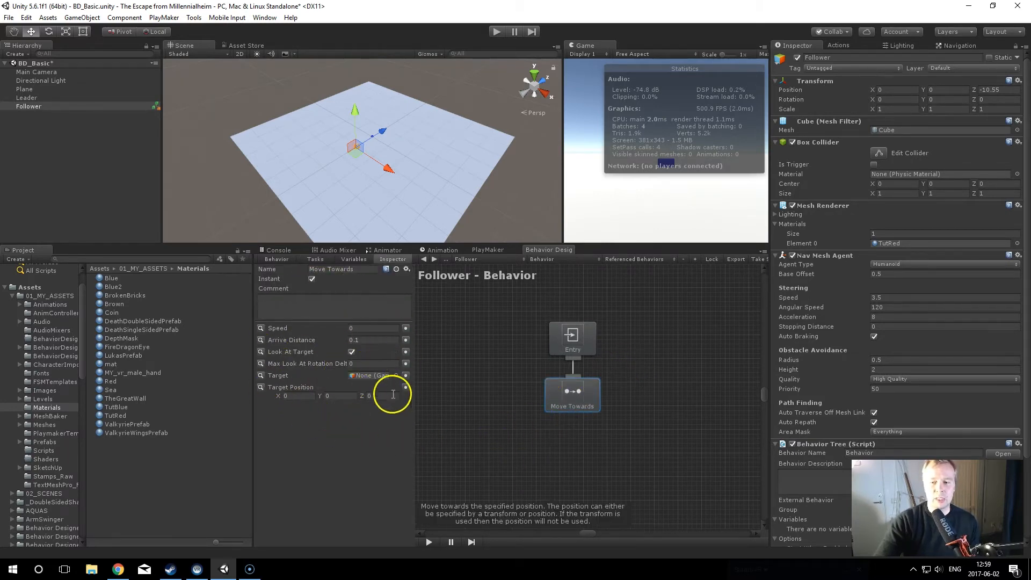
pyautogui.moveTo(772, 339); pyautogui.dragTo(891, 336)
pyautogui.click(859, 260)
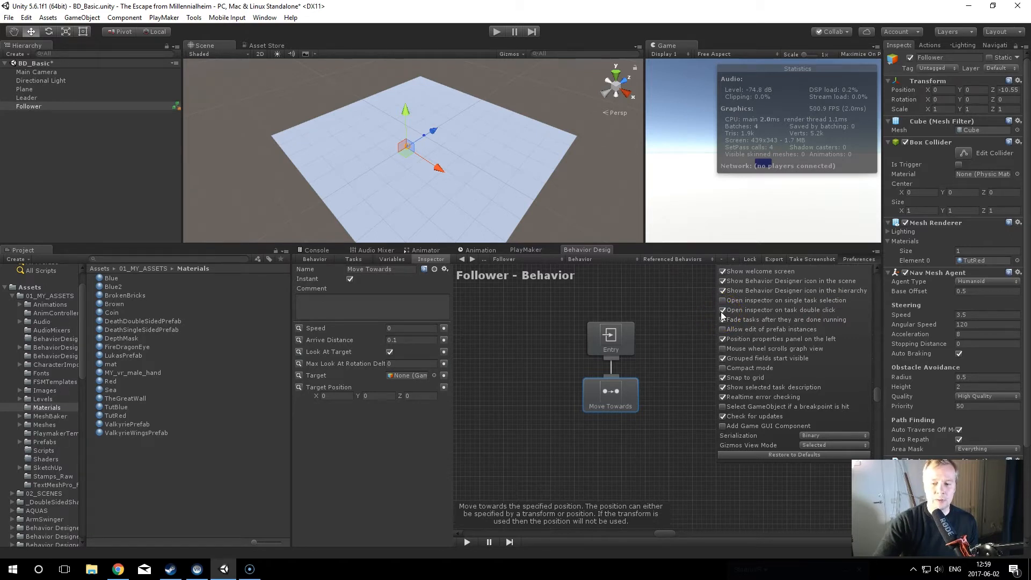
pyautogui.click(859, 259)
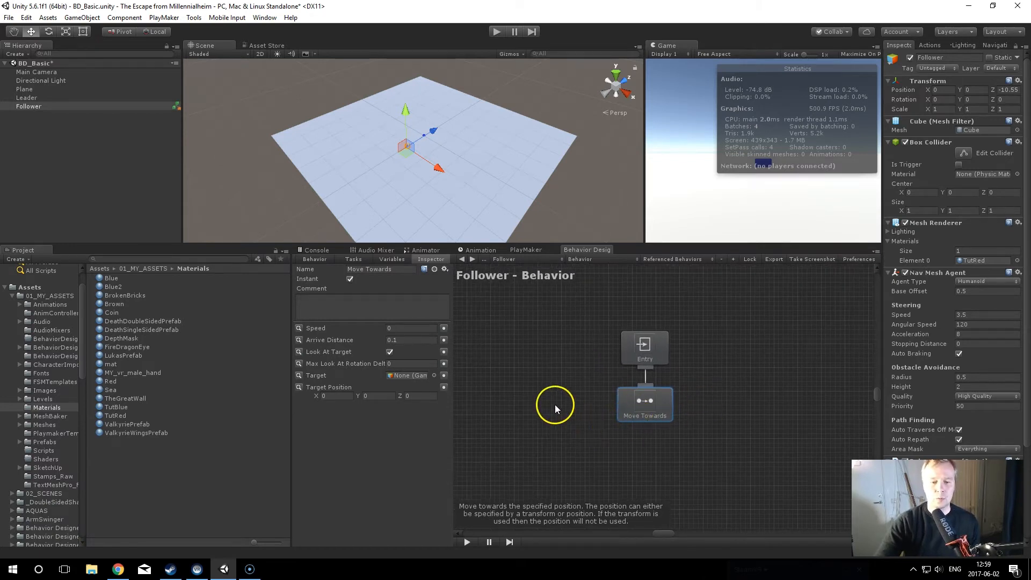
# Configure the Move Towards task with Speed 5, Arrive Distance 3 and the Leader object as its target.
pyautogui.click(402, 328)
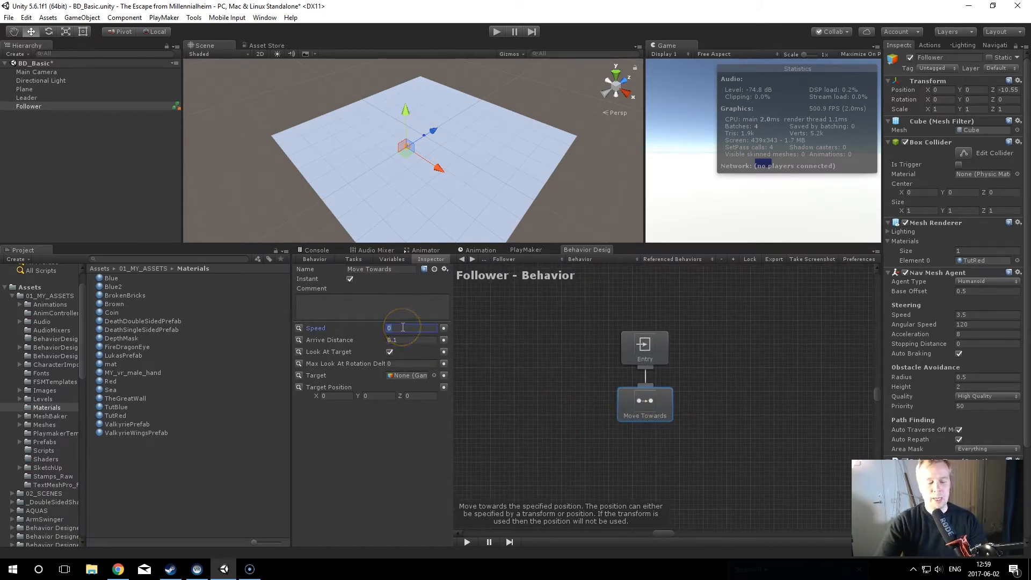
pyautogui.write('5')
pyautogui.click(403, 340)
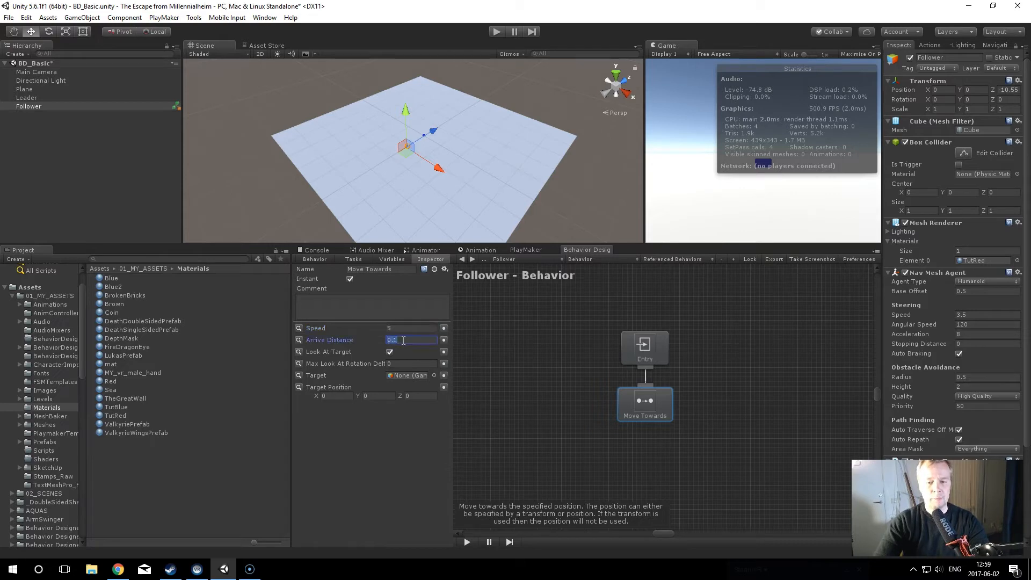
pyautogui.write('3')
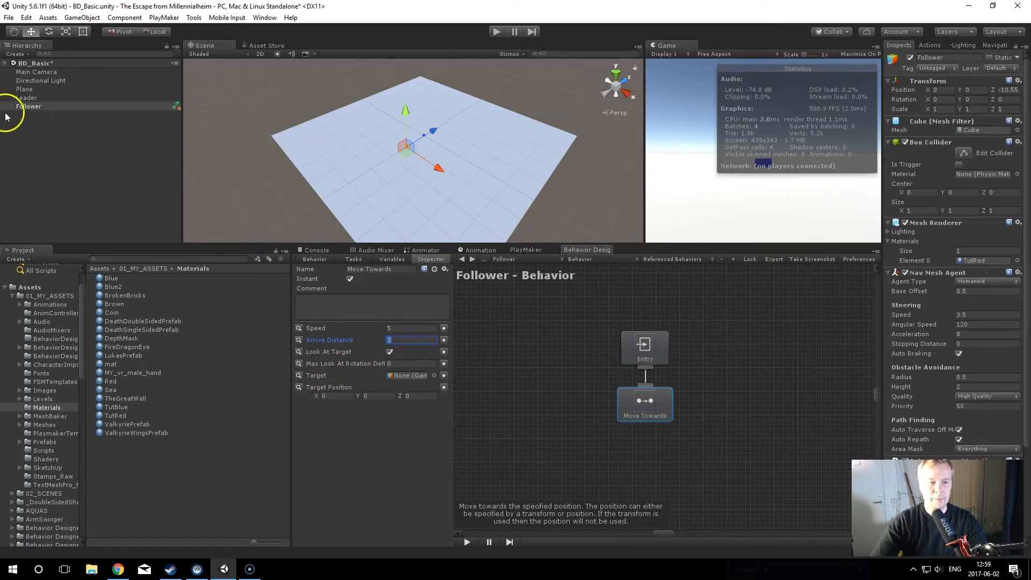
pyautogui.moveTo(23, 98); pyautogui.dragTo(407, 376)
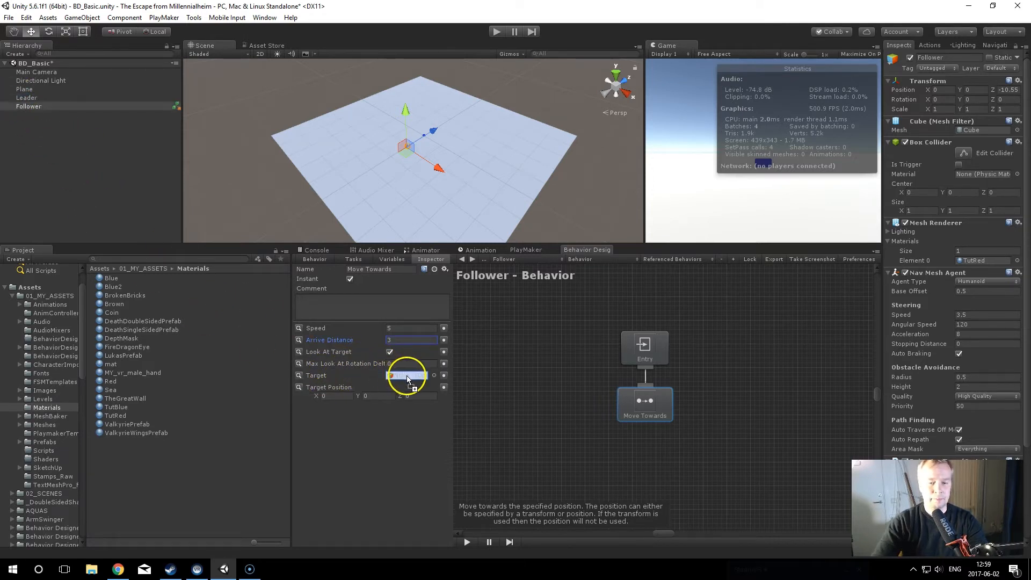
# Lock the behavior editor on the Follower's tree and clear the scene selection.
pyautogui.moveTo(593, 406); pyautogui.dragTo(568, 410, button='middle')
pyautogui.scroll(-3, 463, 188)
pyautogui.moveTo(462, 186)
pyautogui.keyDown('alt'); pyautogui.mouseDown()
pyautogui.moveTo(432, 205)
pyautogui.moveTo(451, 177)
pyautogui.mouseUp(); pyautogui.keyUp('alt')
pyautogui.scroll(5, 451, 178)
pyautogui.moveTo(451, 177); pyautogui.dragTo(483, 194, button='middle')
pyautogui.keyDown('alt'); pyautogui.moveTo(483, 194); pyautogui.dragTo(468, 172); pyautogui.keyUp('alt')
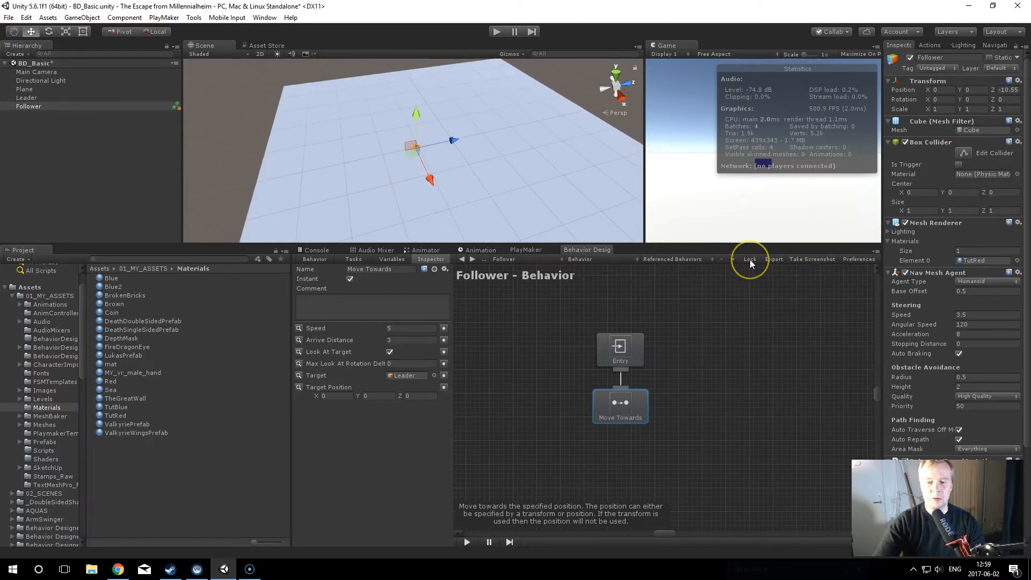
pyautogui.click(35, 89)
pyautogui.click(37, 140)
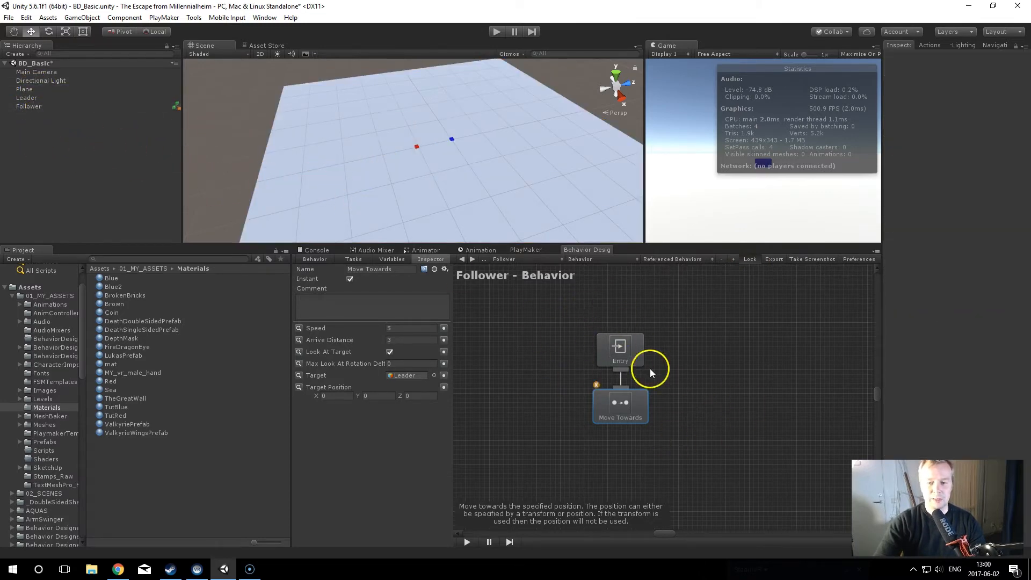
# Run the scene to watch the Follower cube approach the Leader cube up close, and end play mode.
pyautogui.keyDown('alt'); pyautogui.moveTo(430, 166); pyautogui.dragTo(465, 166); pyautogui.keyUp('alt')
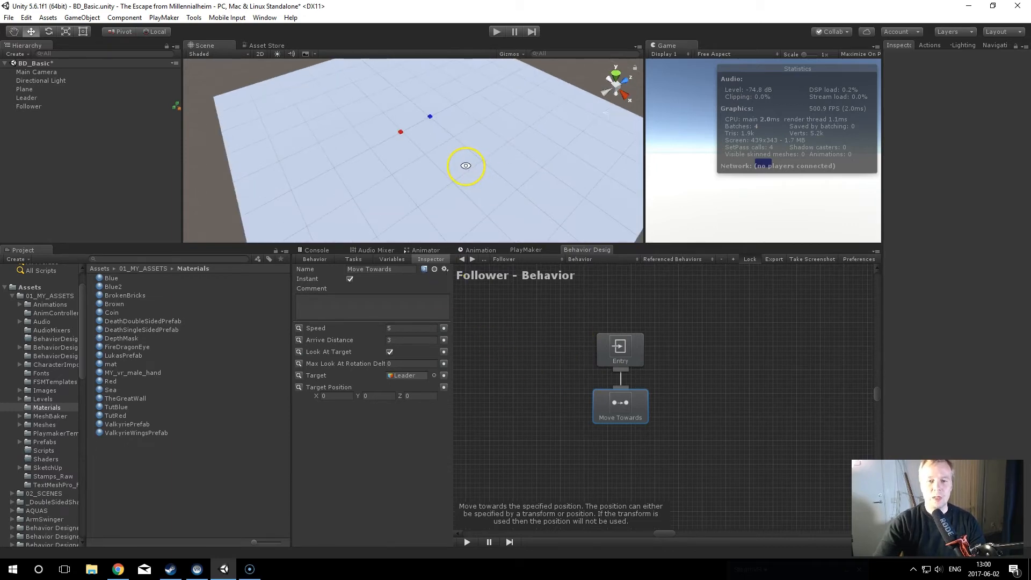
pyautogui.click(493, 32)
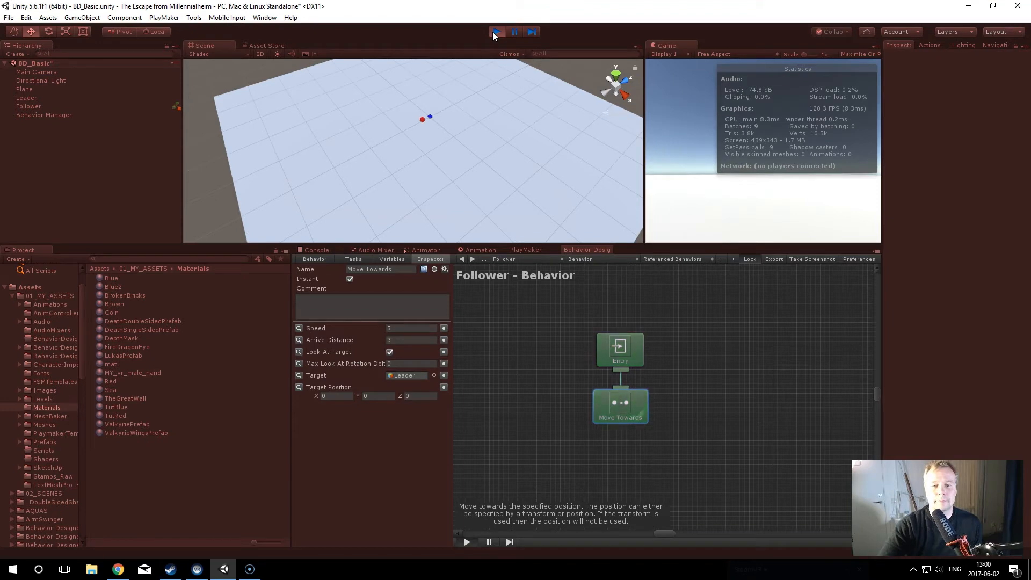
pyautogui.click(627, 417)
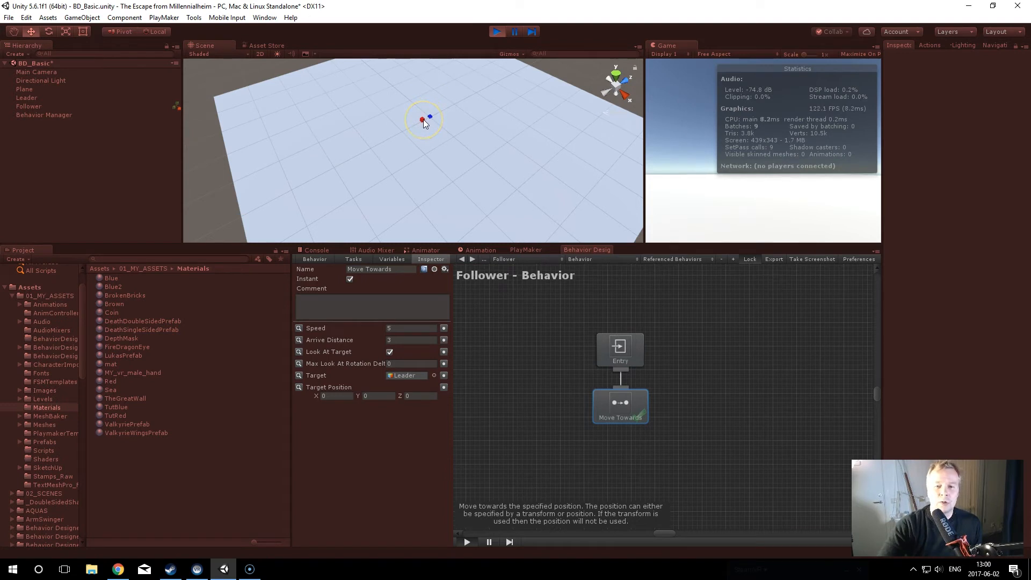
pyautogui.scroll(4, 433, 120)
pyautogui.moveTo(437, 124); pyautogui.dragTo(443, 184, button='middle')
pyautogui.scroll(1, 439, 181)
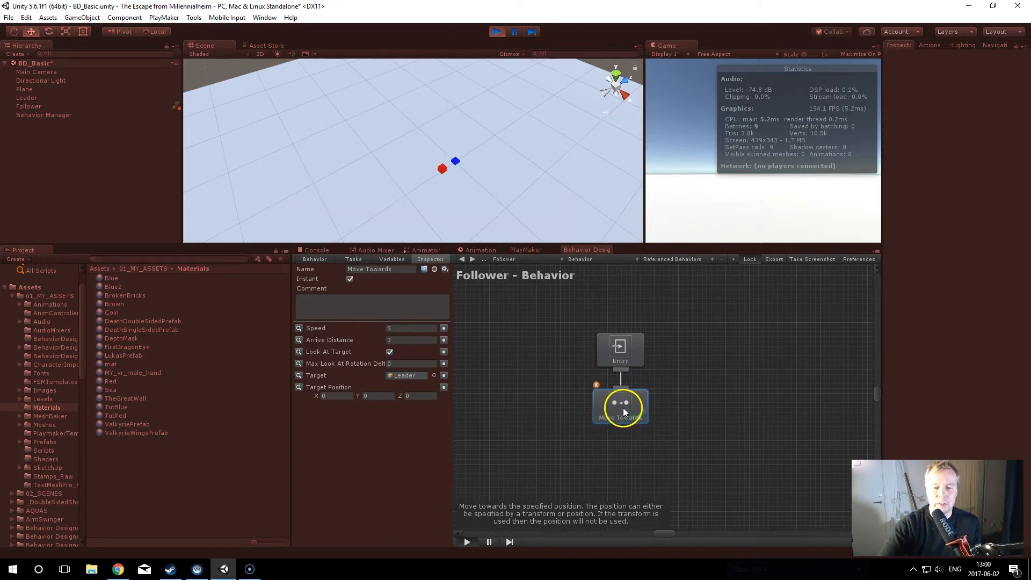
pyautogui.keyDown('alt'); pyautogui.moveTo(485, 172); pyautogui.dragTo(445, 108); pyautogui.keyUp('alt')
pyautogui.click(496, 32)
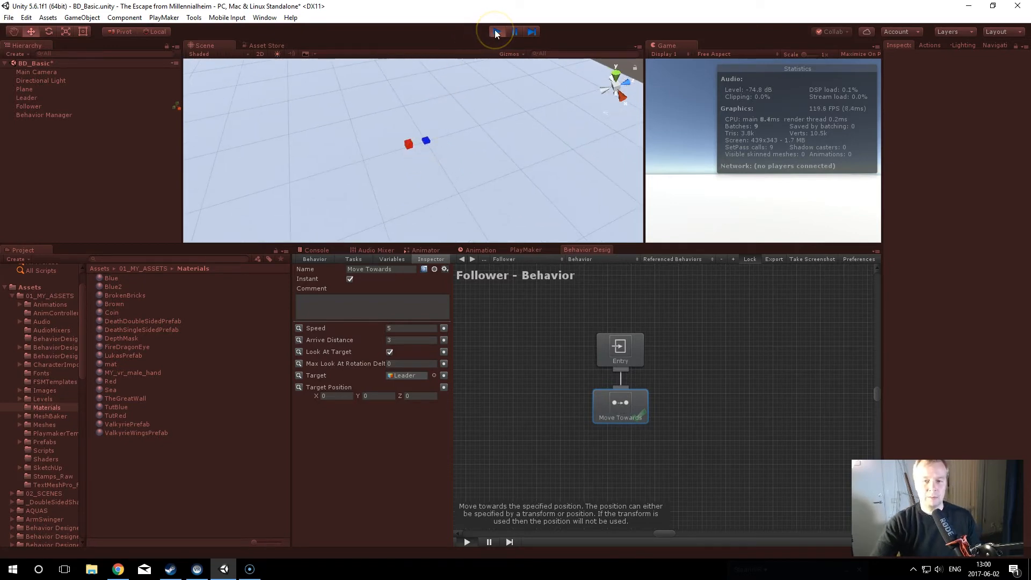
pyautogui.click(496, 32)
# Shift the Move Towards task to the right of the Entry node in the Follower's tree.
pyautogui.click(565, 481)
pyautogui.moveTo(617, 407); pyautogui.dragTo(704, 405)
pyautogui.click(366, 126)
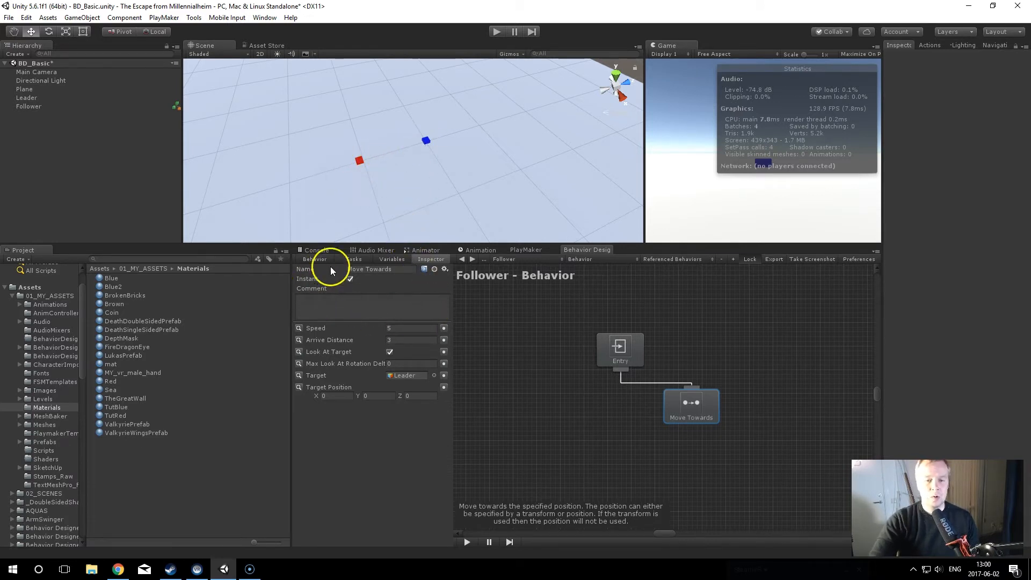
# Search the tasks for "see", add the Can See Object conditional and connect Entry to it instead of Move Towards.
pyautogui.click(353, 259)
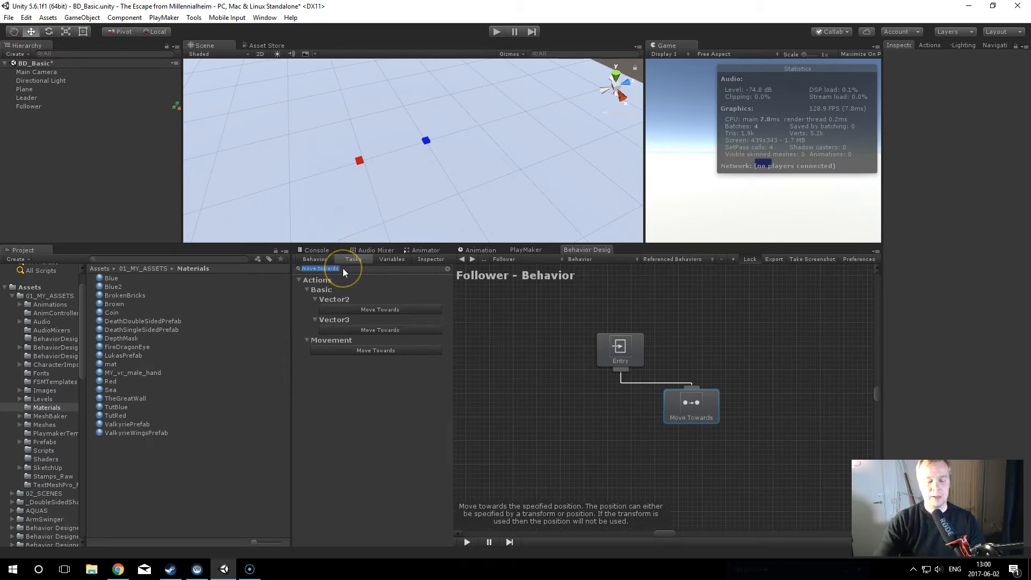
pyautogui.write('see')
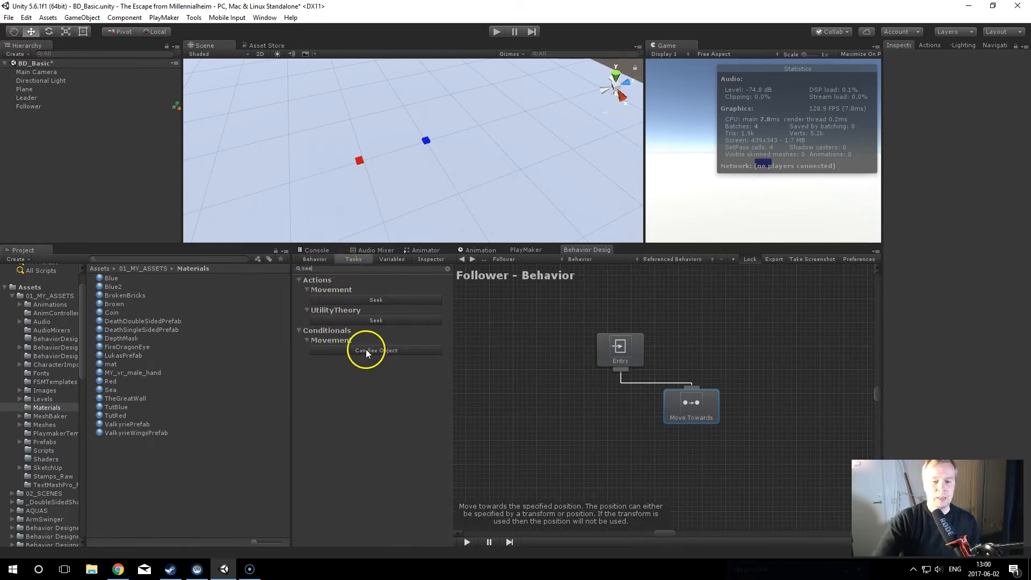
pyautogui.click(337, 349)
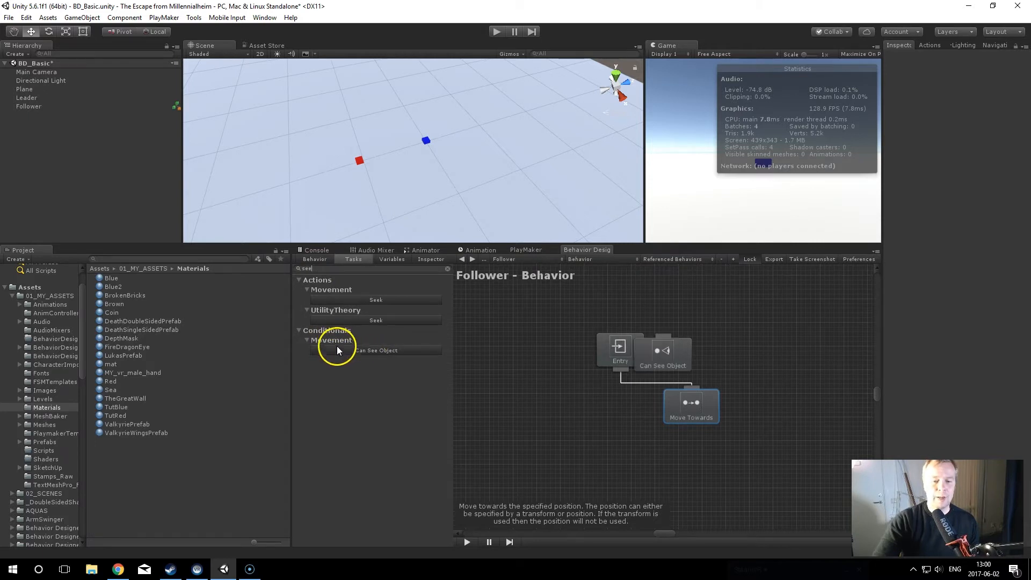
pyautogui.moveTo(681, 355); pyautogui.dragTo(620, 361)
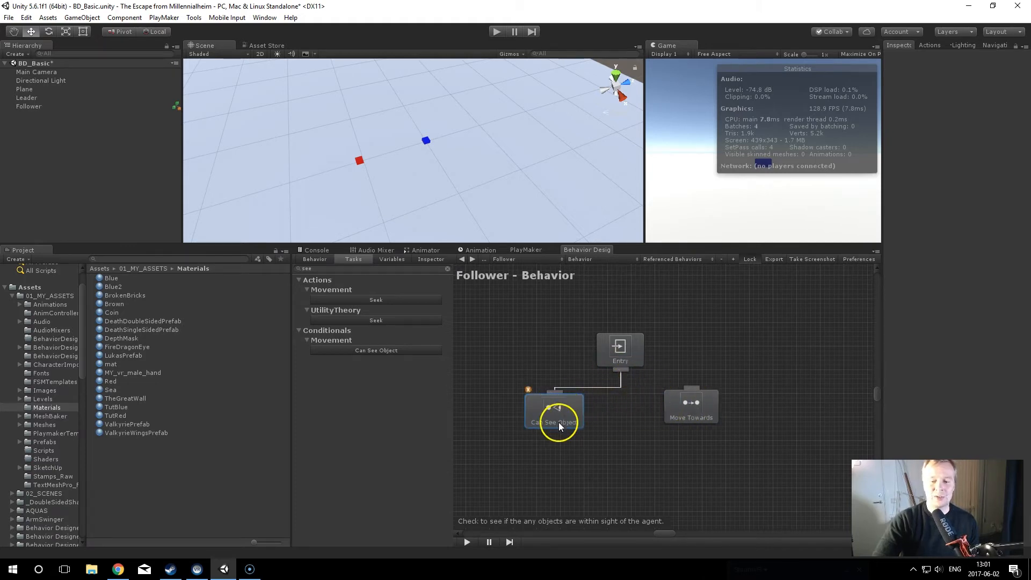
# Lower the Can See Object and Move Towards tasks to make room, and add a Sequence composite task.
pyautogui.moveTo(557, 417); pyautogui.dragTo(555, 454)
pyautogui.moveTo(687, 414); pyautogui.dragTo(694, 457)
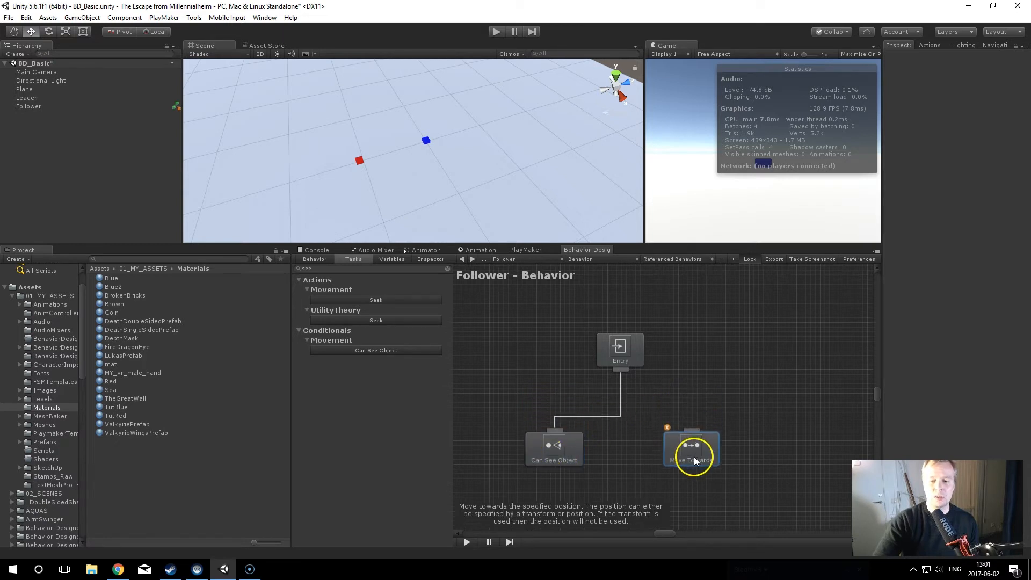
pyautogui.click(673, 372)
pyautogui.rightClick(673, 372)
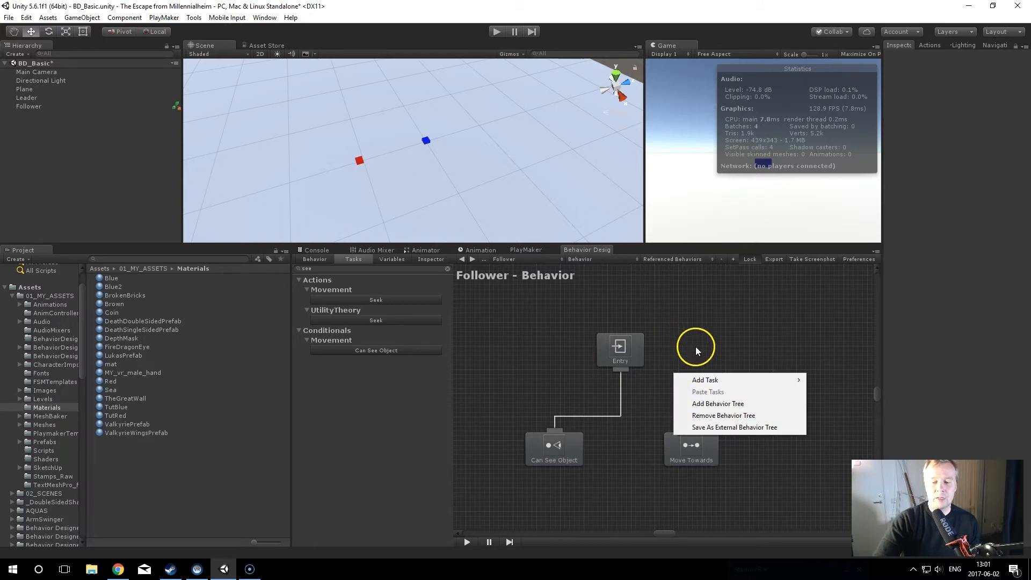
pyautogui.moveTo(720, 378)
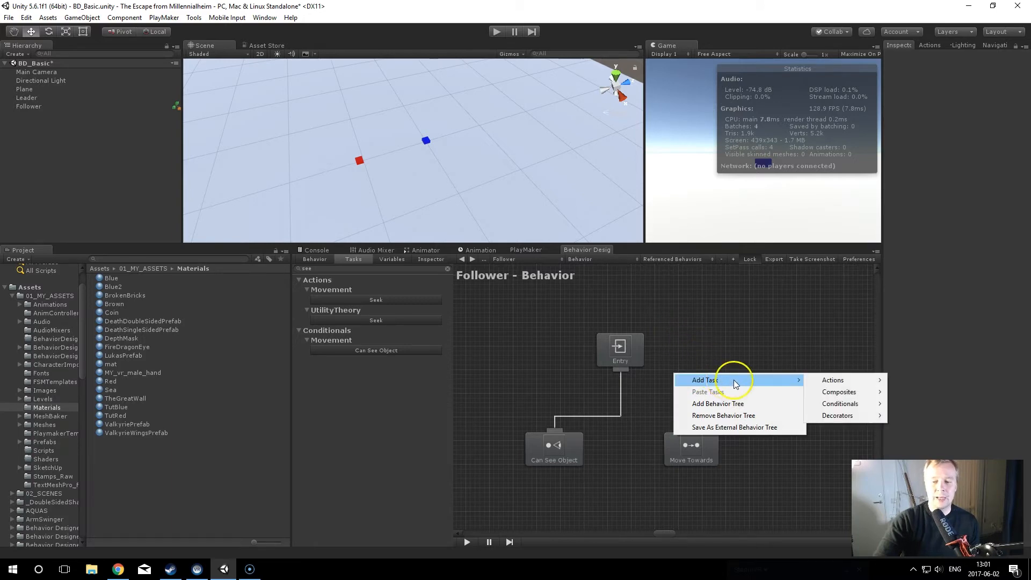
pyautogui.moveTo(830, 393)
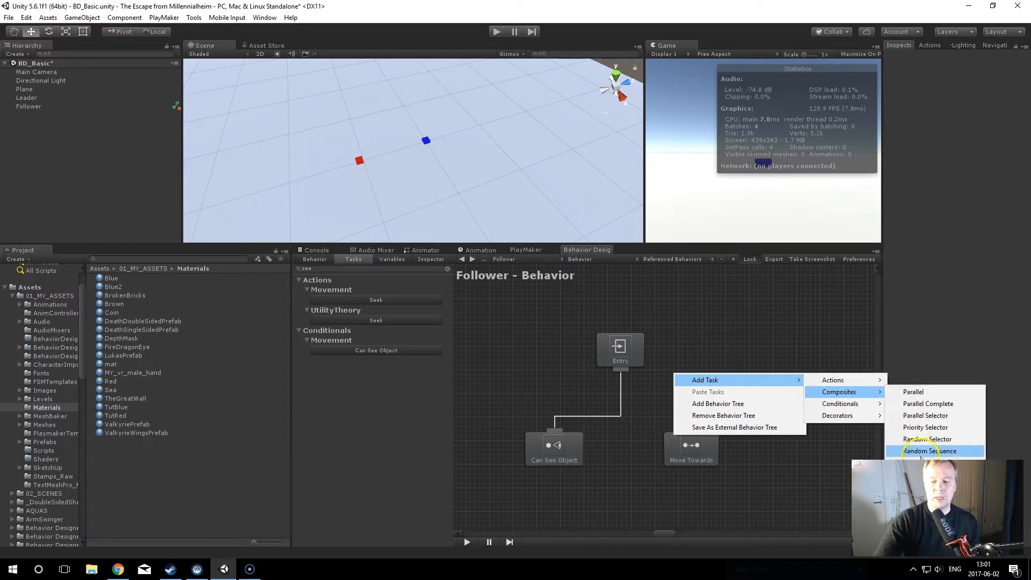
pyautogui.click(917, 487)
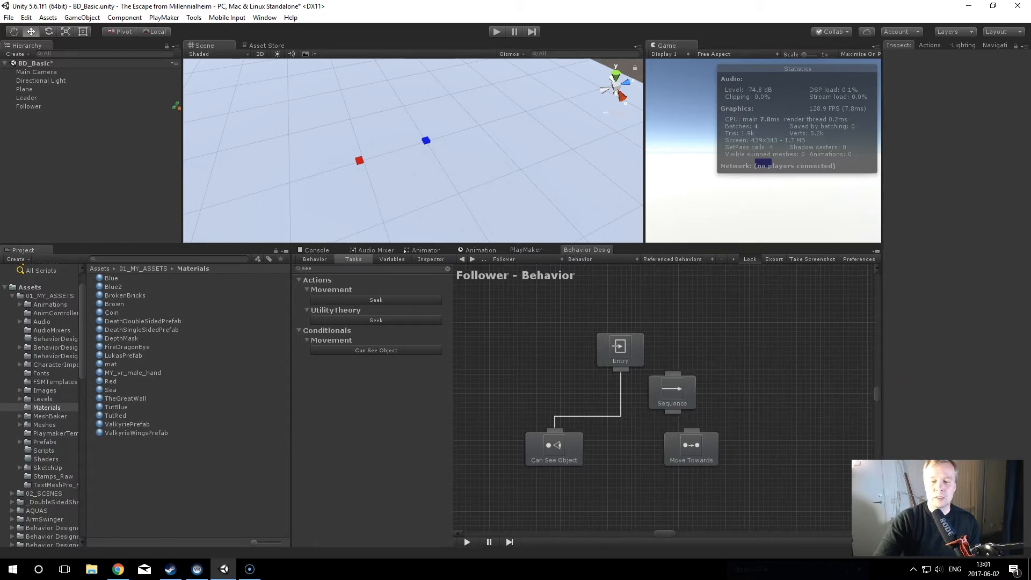
# Connect Entry to the Sequence task and place the Sequence directly below Entry.
pyautogui.moveTo(711, 355); pyautogui.dragTo(715, 322, button='middle')
pyautogui.moveTo(679, 341); pyautogui.dragTo(625, 313)
pyautogui.moveTo(678, 363); pyautogui.dragTo(649, 367)
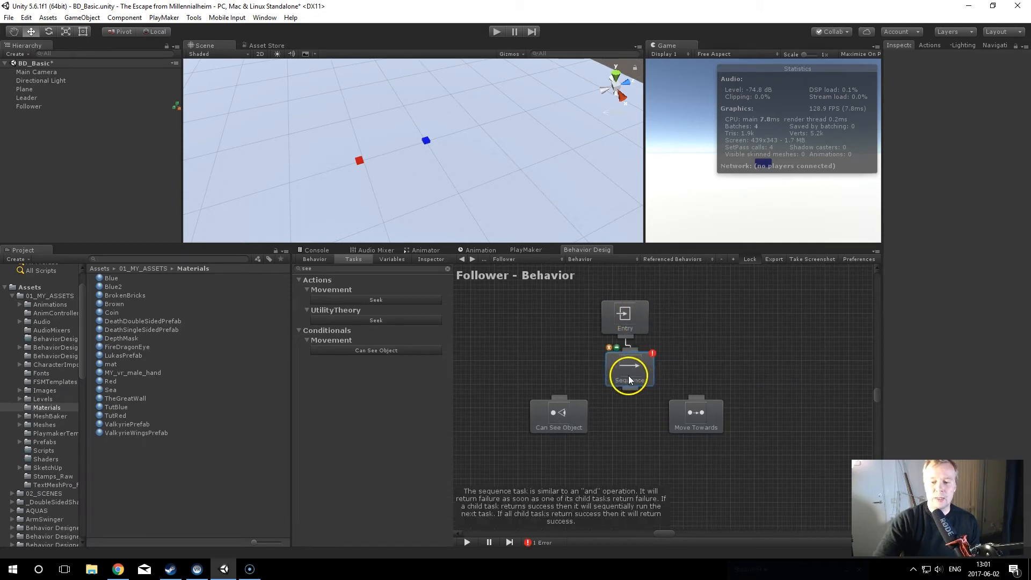
# Read the built-in descriptions of the Can See Object and Sequence tasks.
pyautogui.moveTo(642, 418); pyautogui.dragTo(643, 385, button='middle')
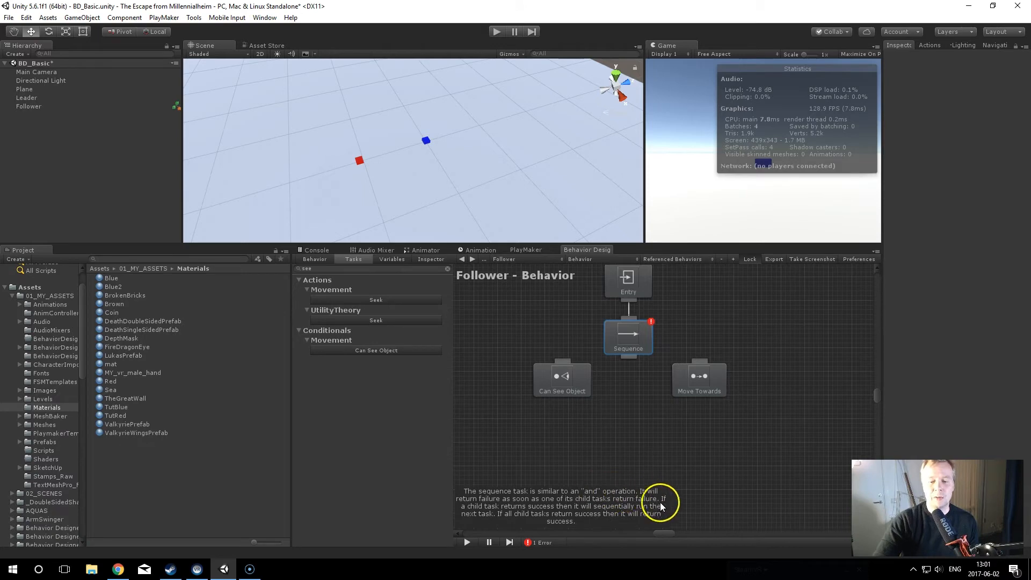
pyautogui.click(552, 385)
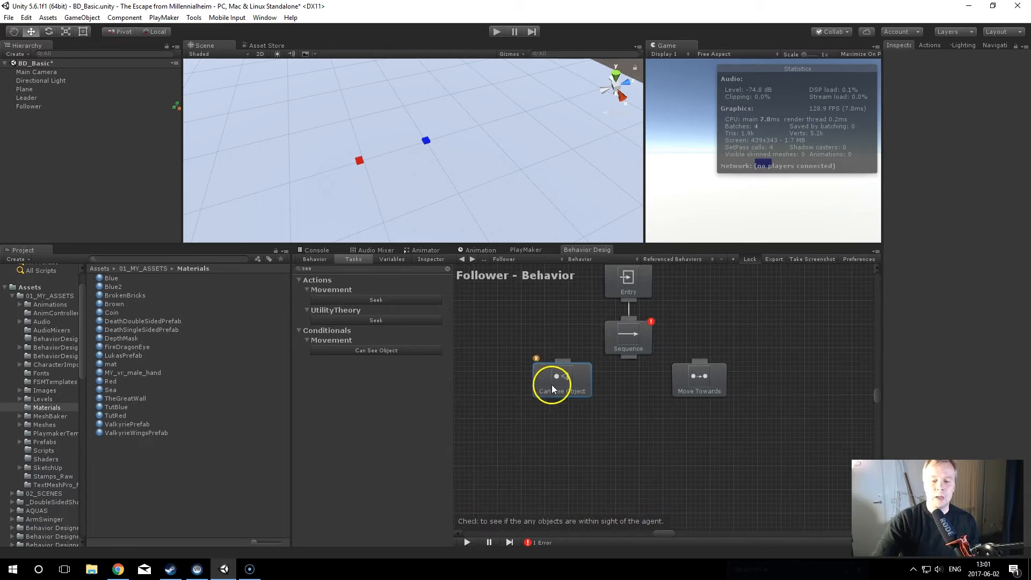
pyautogui.click(627, 335)
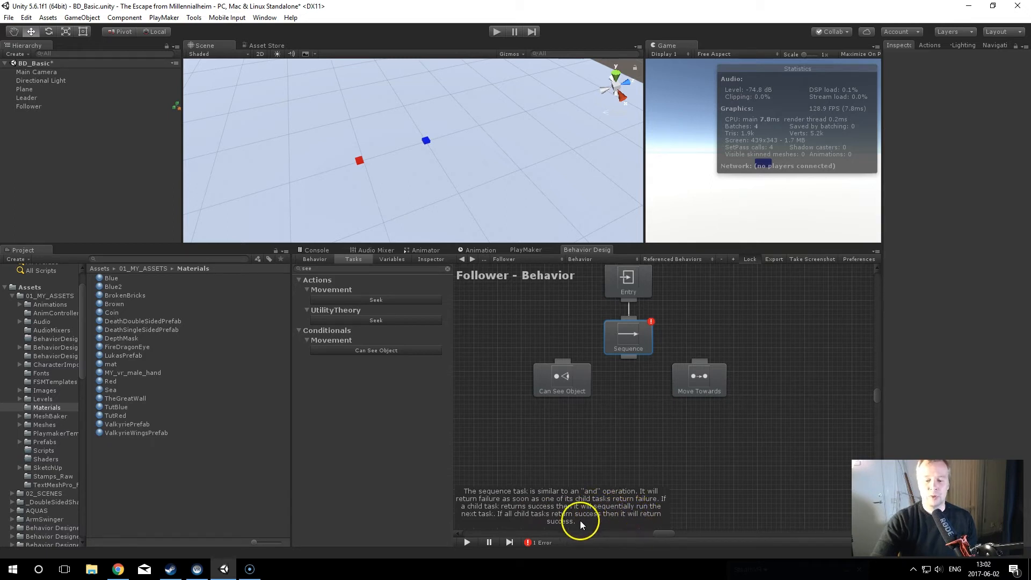
# Lower the Can See Object and Move Towards tasks slightly and connect both to the Sequence task as children.
pyautogui.moveTo(552, 372); pyautogui.dragTo(546, 387)
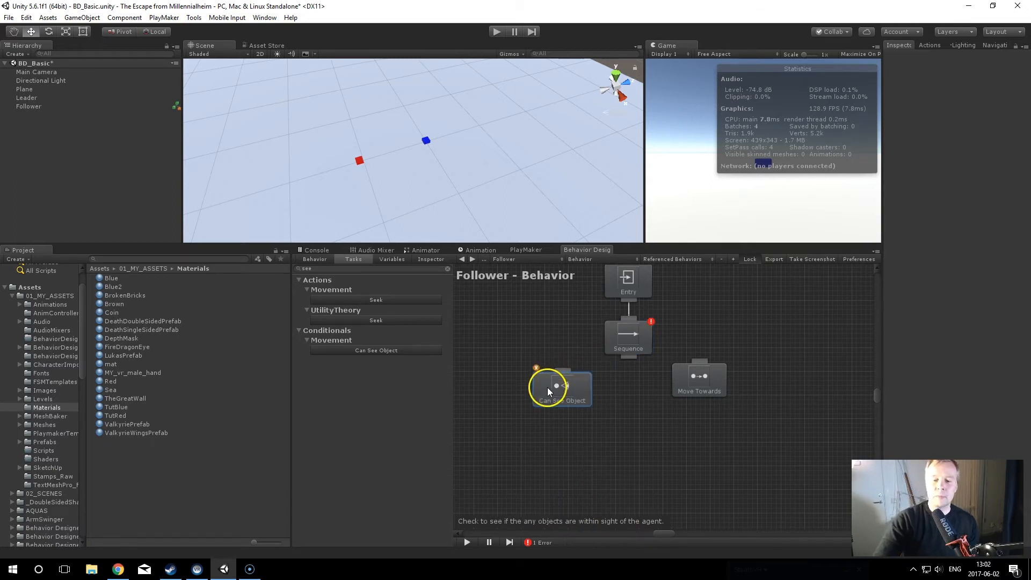
pyautogui.moveTo(694, 377); pyautogui.dragTo(693, 386)
pyautogui.click(631, 338)
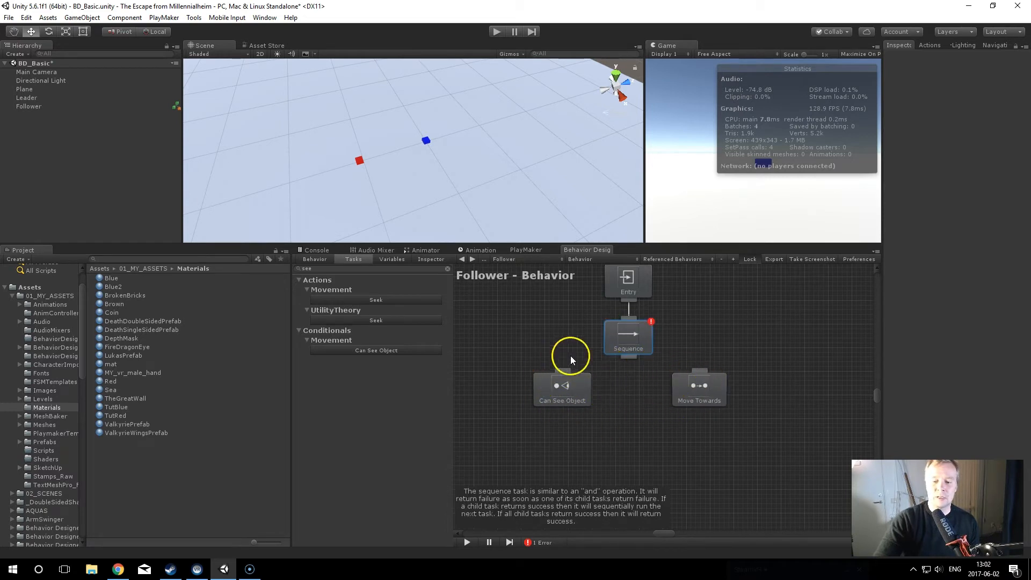
pyautogui.click(569, 397)
pyautogui.click(683, 392)
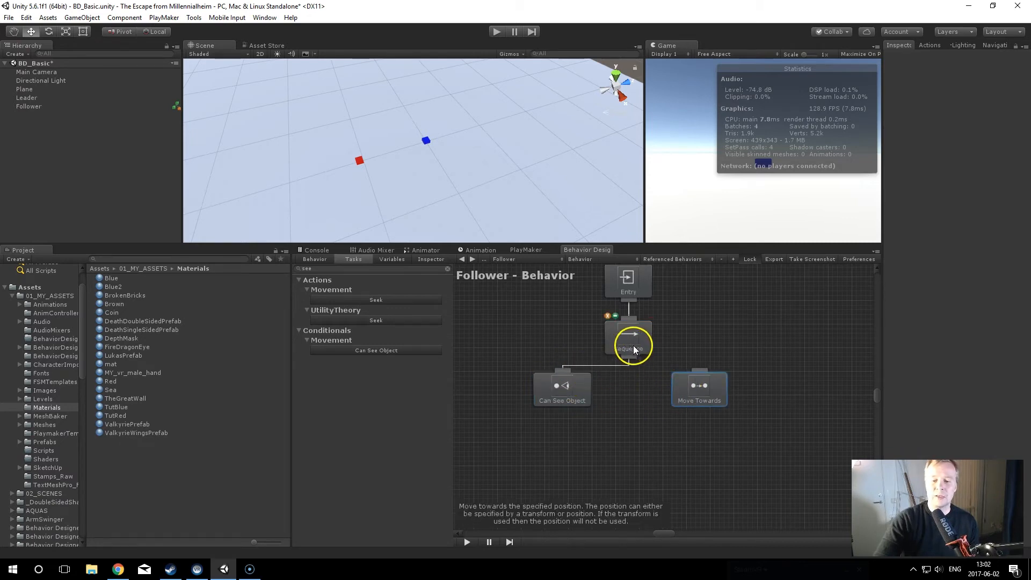
pyautogui.moveTo(697, 369); pyautogui.dragTo(629, 342)
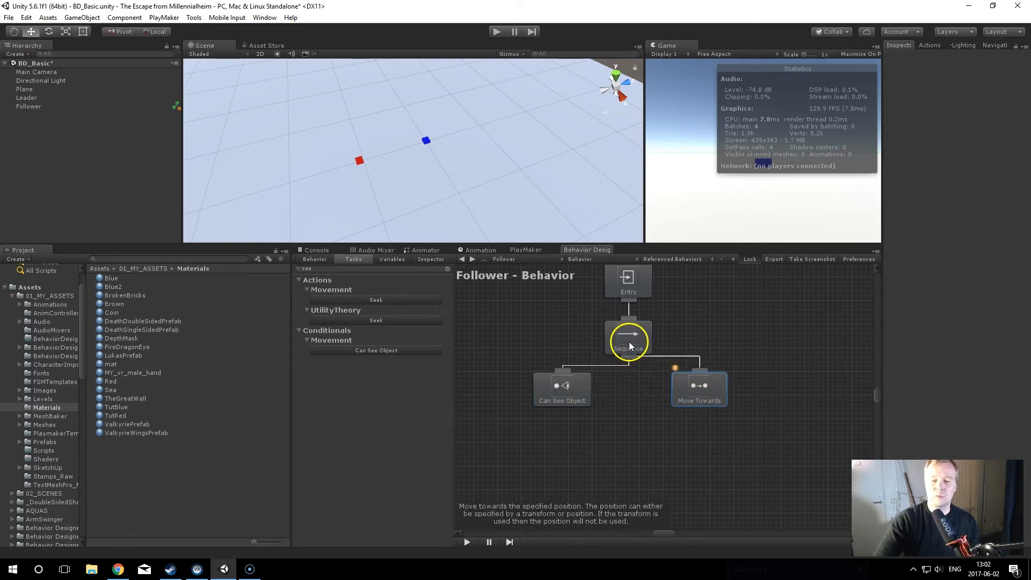
pyautogui.moveTo(623, 403); pyautogui.dragTo(617, 439, button='middle')
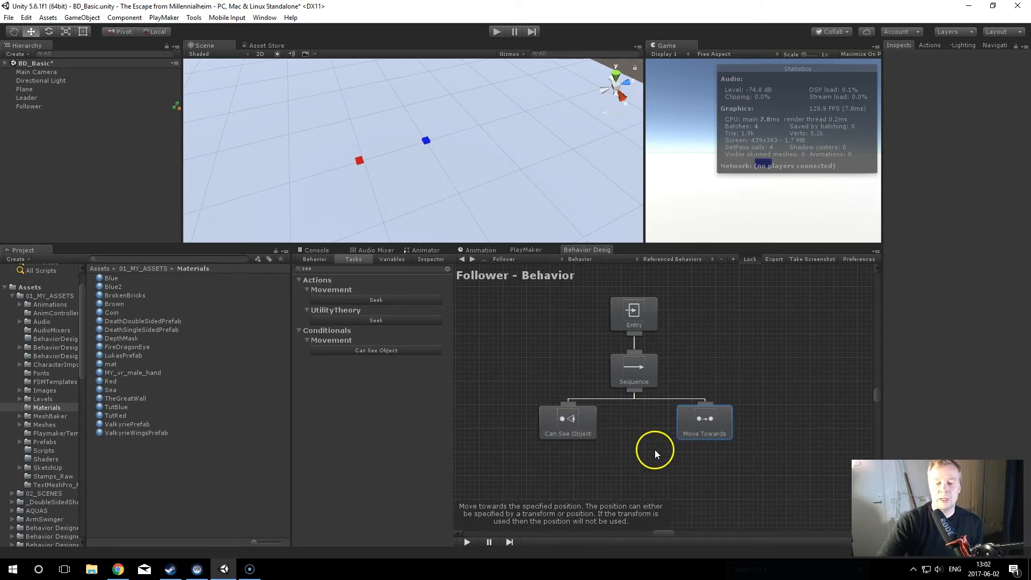
# Run the scene to check how the Sequence task and its children evaluate, and stop it again.
pyautogui.click(636, 382)
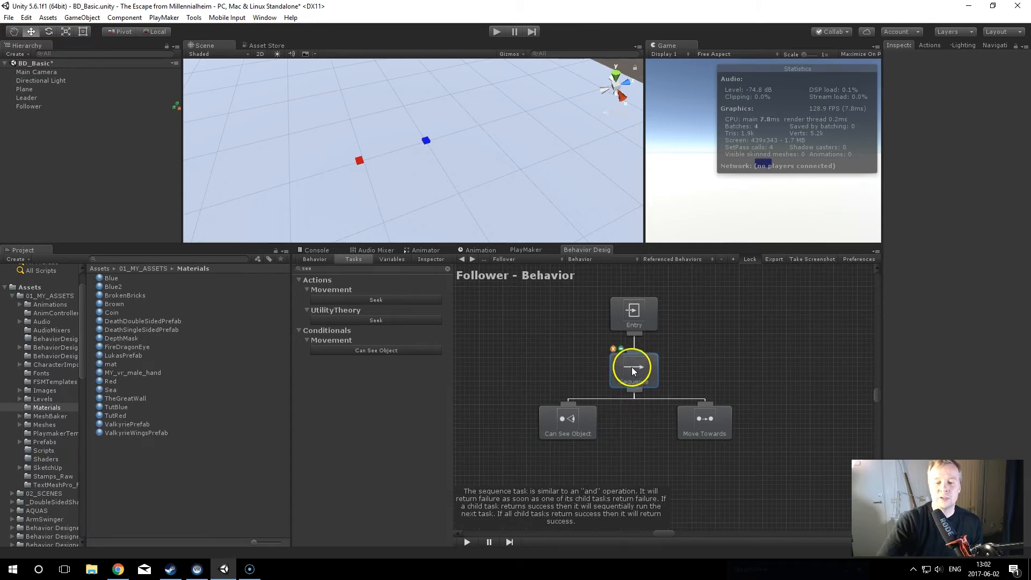
pyautogui.click(648, 434)
pyautogui.click(496, 32)
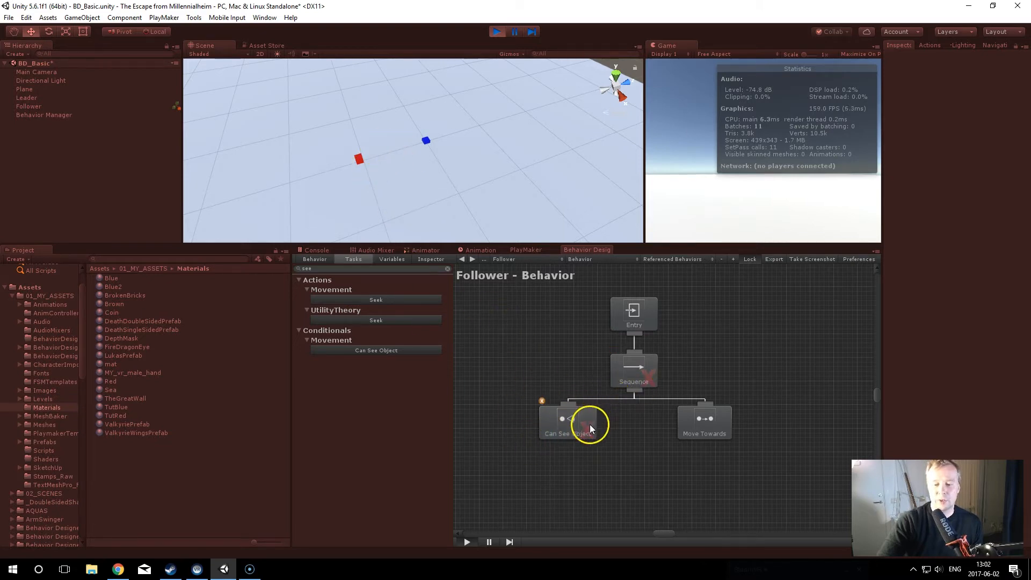
pyautogui.click(642, 376)
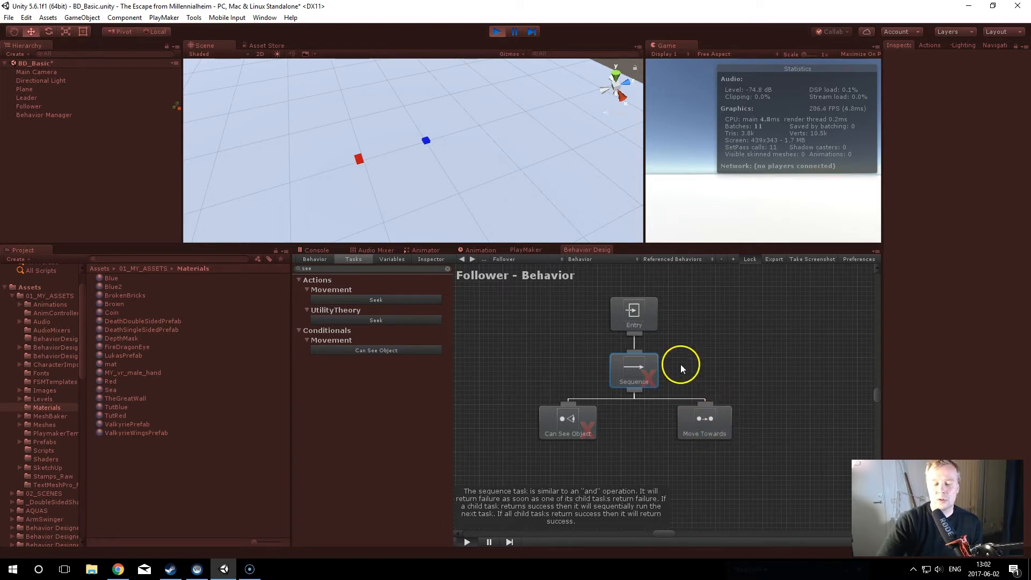
pyautogui.click(498, 31)
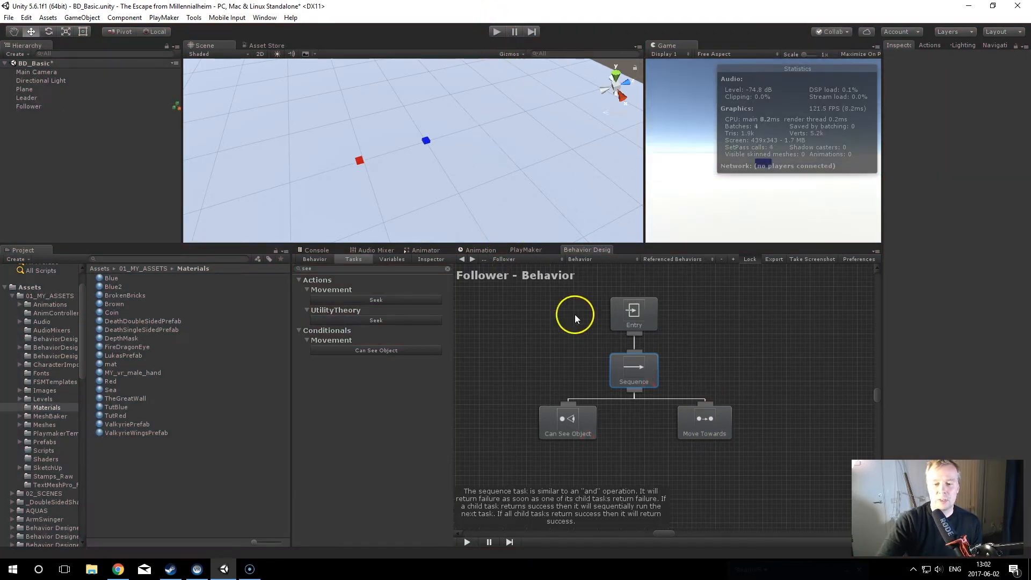
# Assign Leader as the Target Object of Can See Object and display Follower's field of view in the scene.
pyautogui.click(572, 425)
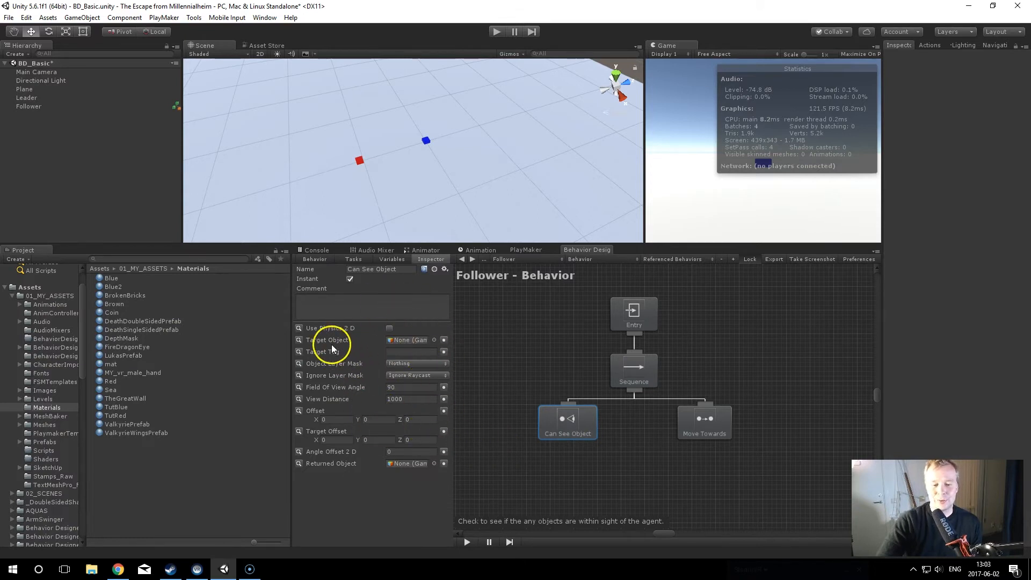
pyautogui.moveTo(28, 98); pyautogui.dragTo(409, 341)
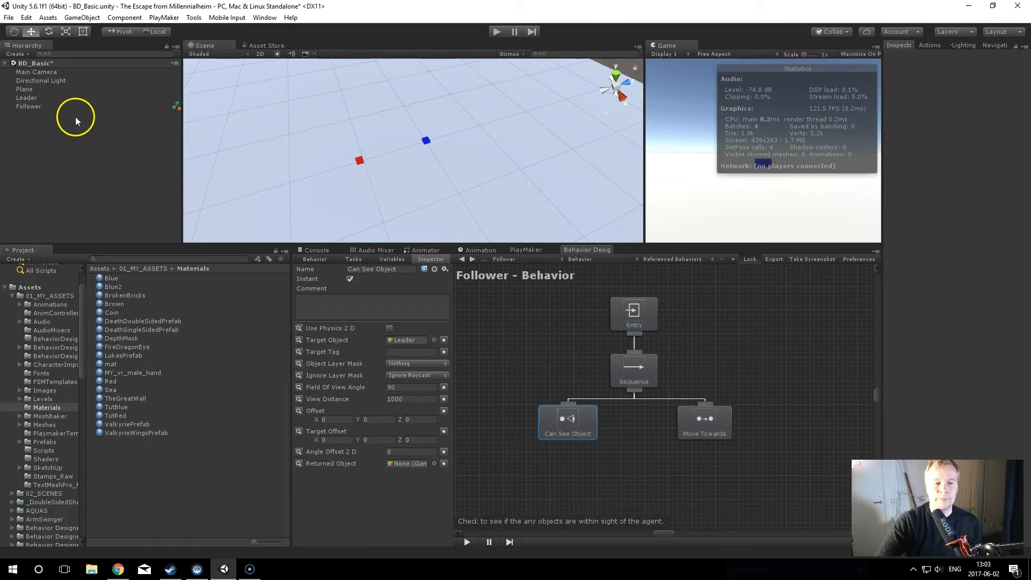
pyautogui.click(33, 106)
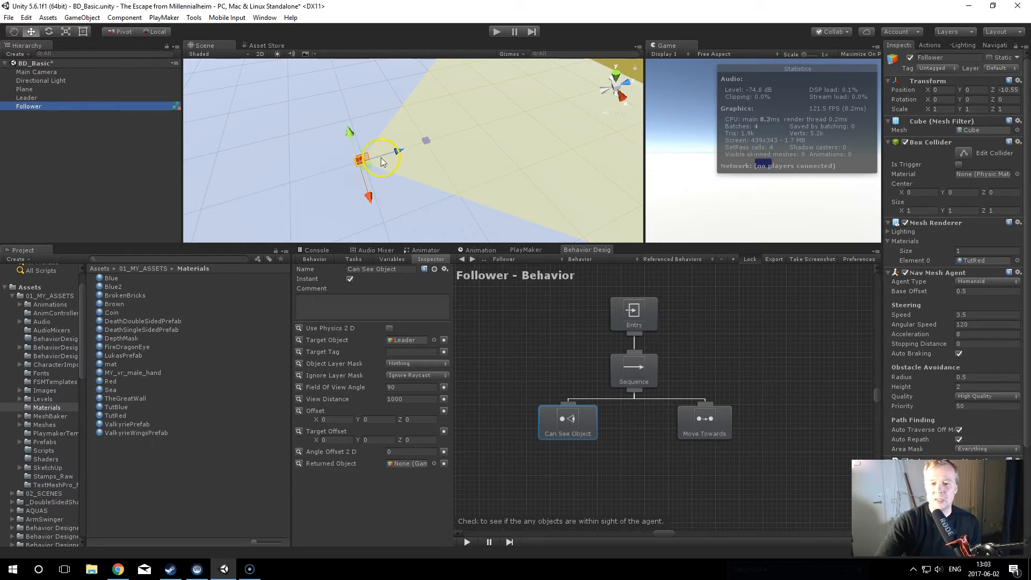
pyautogui.moveTo(882, 215); pyautogui.dragTo(749, 215)
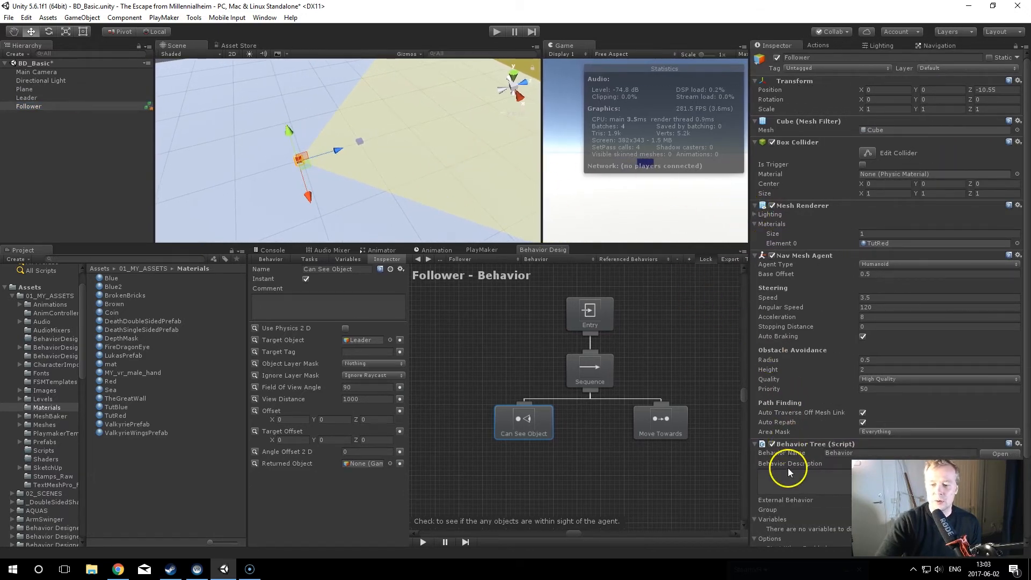
pyautogui.click(786, 445)
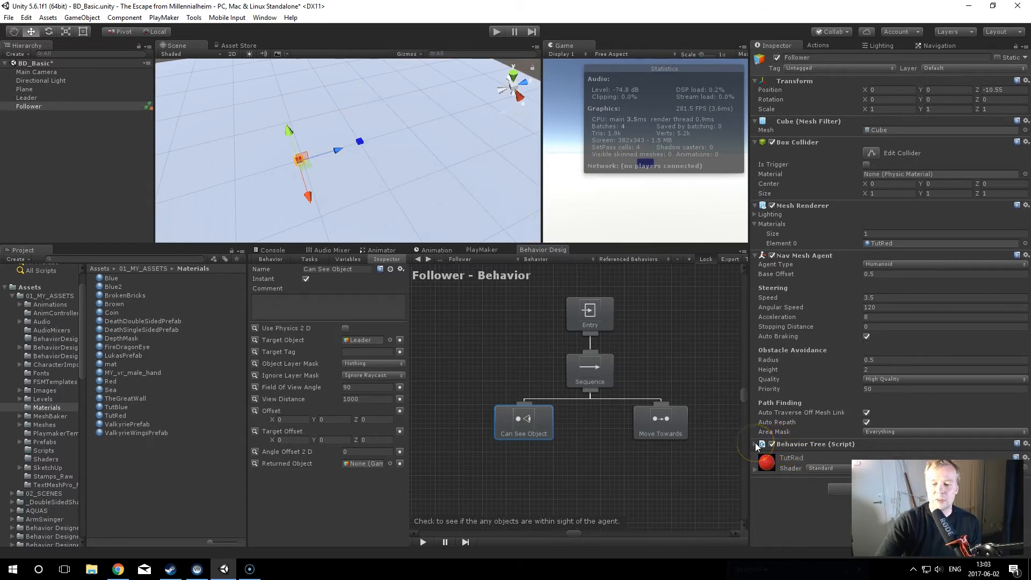
pyautogui.click(756, 445)
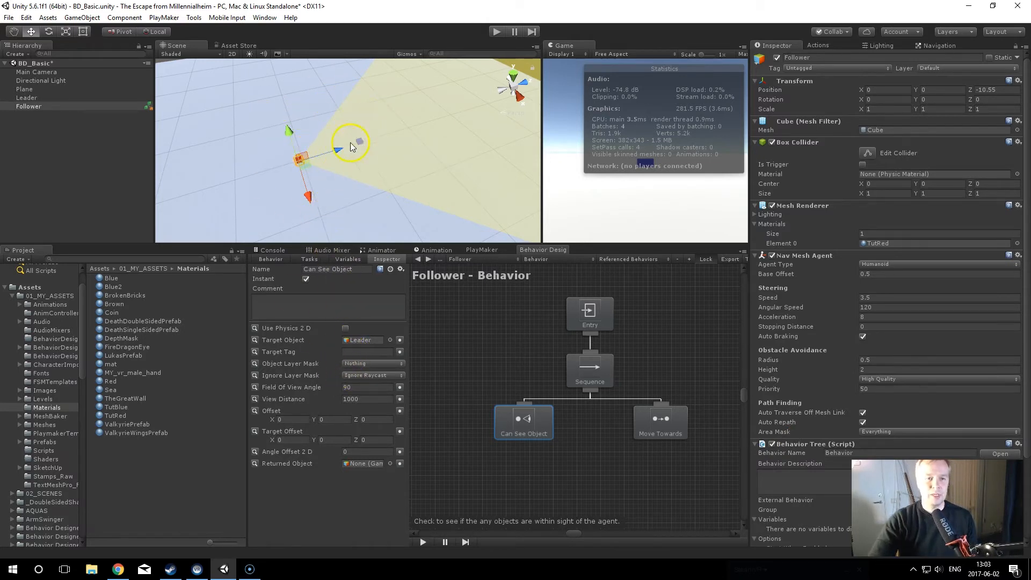
# Set the Can See Object task's Field Of View Angle to 360 and its View Distance to 5.
pyautogui.click(359, 388)
pyautogui.write('360')
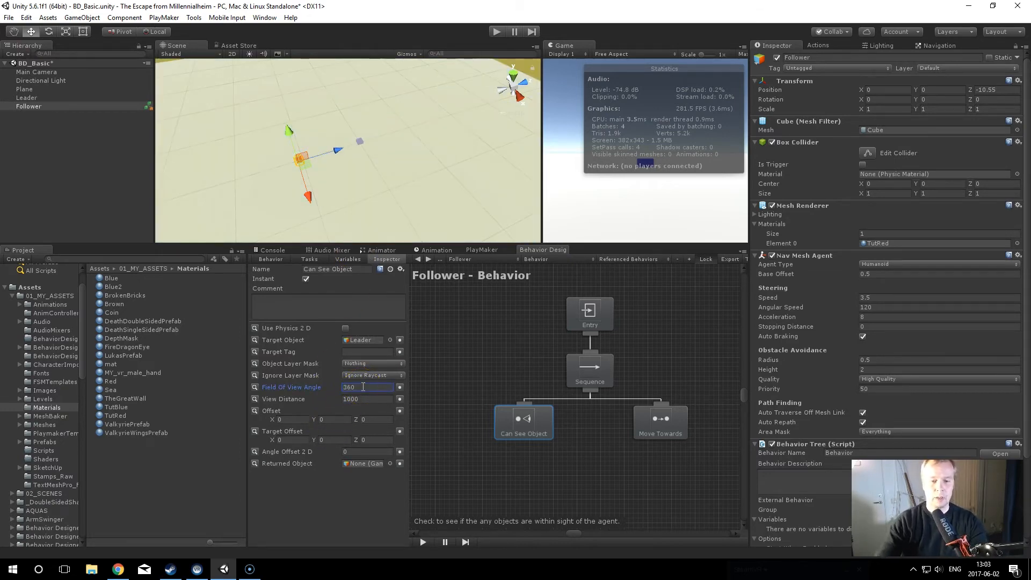
pyautogui.click(369, 400)
pyautogui.write('5')
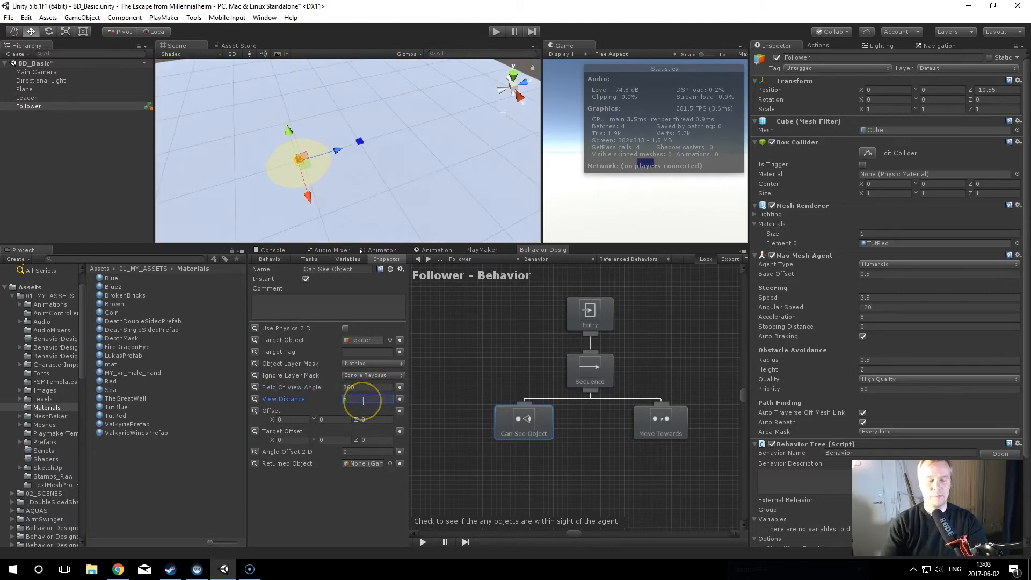
# Shift the Follower cube slightly along its Z axis to about -10.37.
pyautogui.scroll(6, 306, 189)
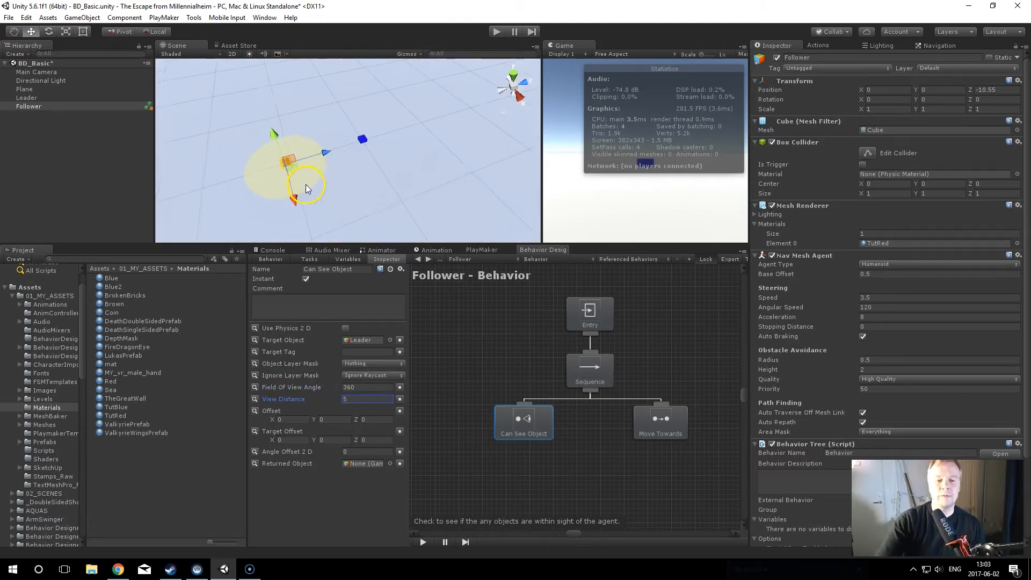
pyautogui.moveTo(294, 189)
pyautogui.keyDown('alt'); pyautogui.mouseDown()
pyautogui.moveTo(318, 187)
pyautogui.moveTo(288, 200)
pyautogui.mouseUp(); pyautogui.keyUp('alt')
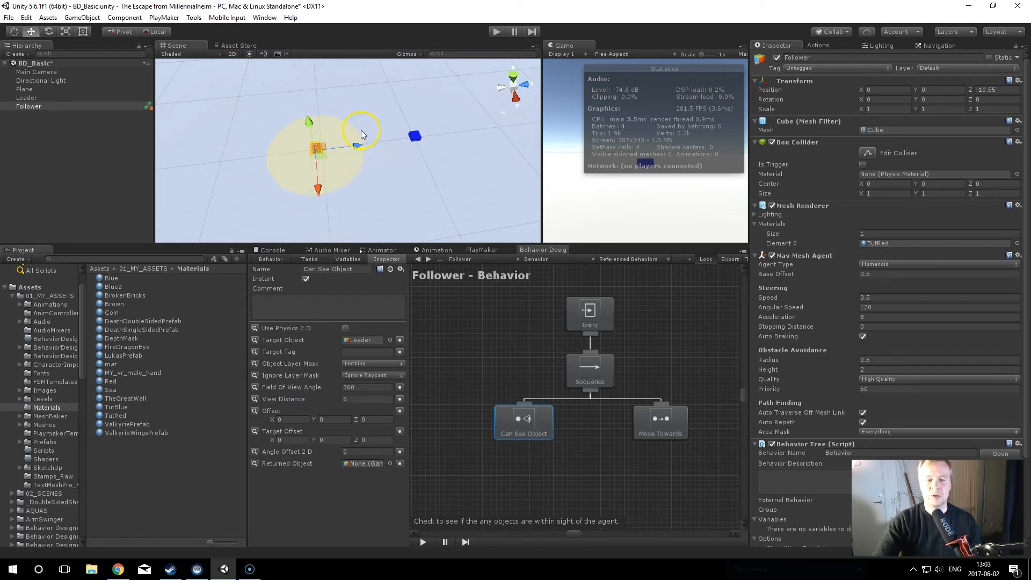
pyautogui.moveTo(358, 145); pyautogui.dragTo(349, 178)
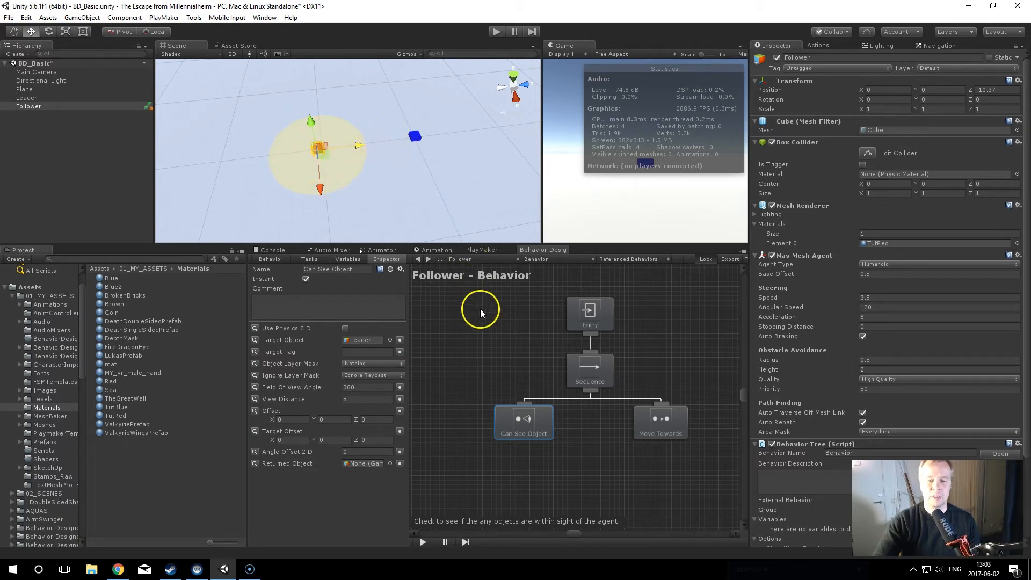
# Lower the Can See Object task in the tree and run the scene briefly to test the sight check.
pyautogui.moveTo(501, 354); pyautogui.dragTo(471, 353, button='middle')
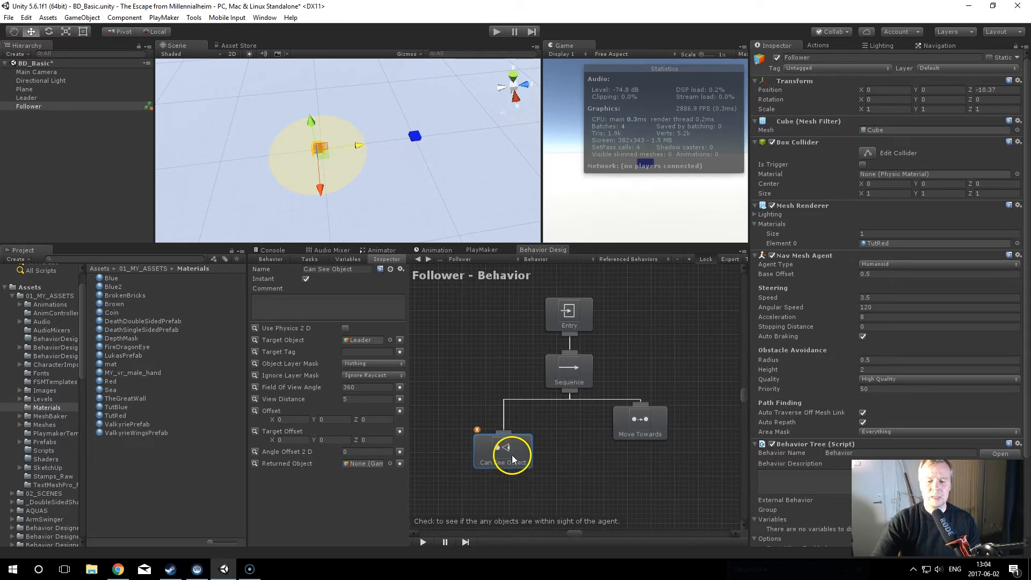
pyautogui.moveTo(513, 452); pyautogui.dragTo(513, 474)
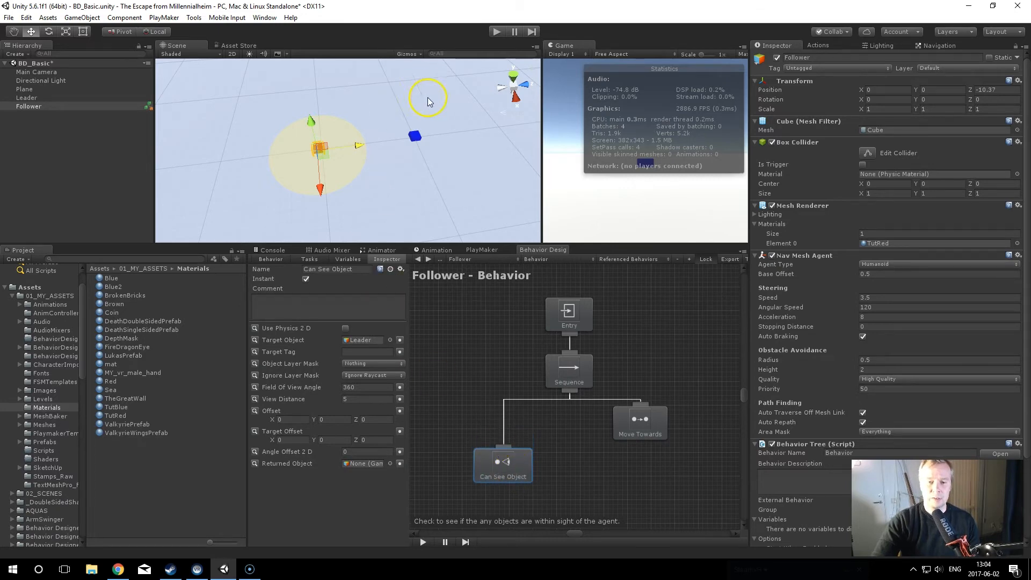
pyautogui.click(495, 32)
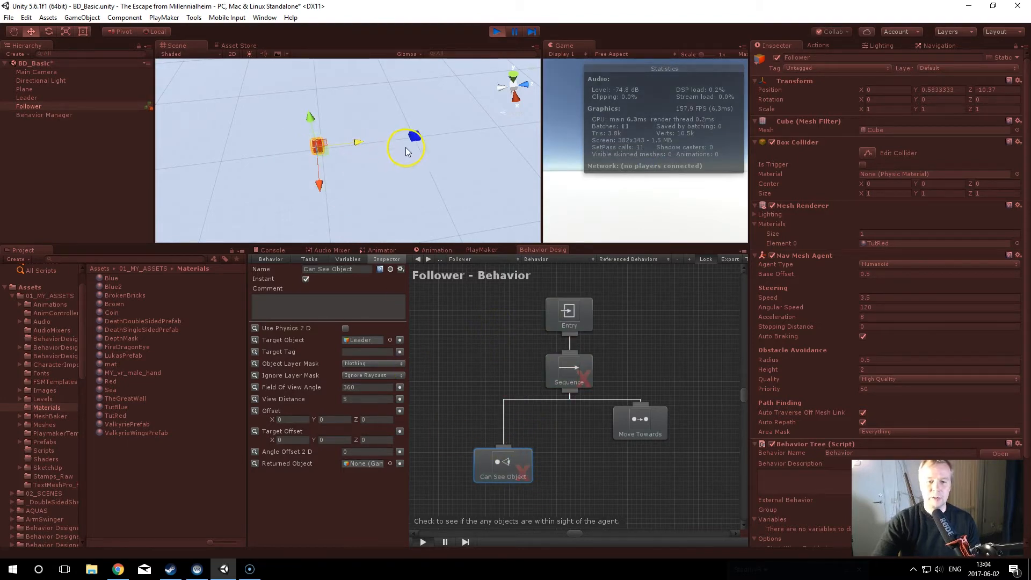
pyautogui.click(497, 32)
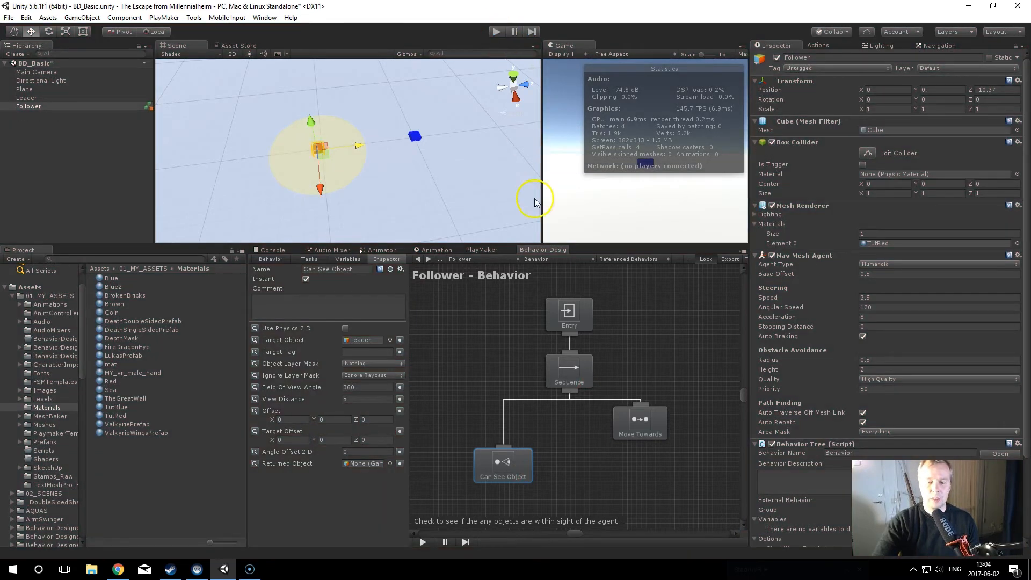
# Lower Can See Object further to make room and add an Inverter decorator task to the tree.
pyautogui.moveTo(513, 445); pyautogui.dragTo(508, 493)
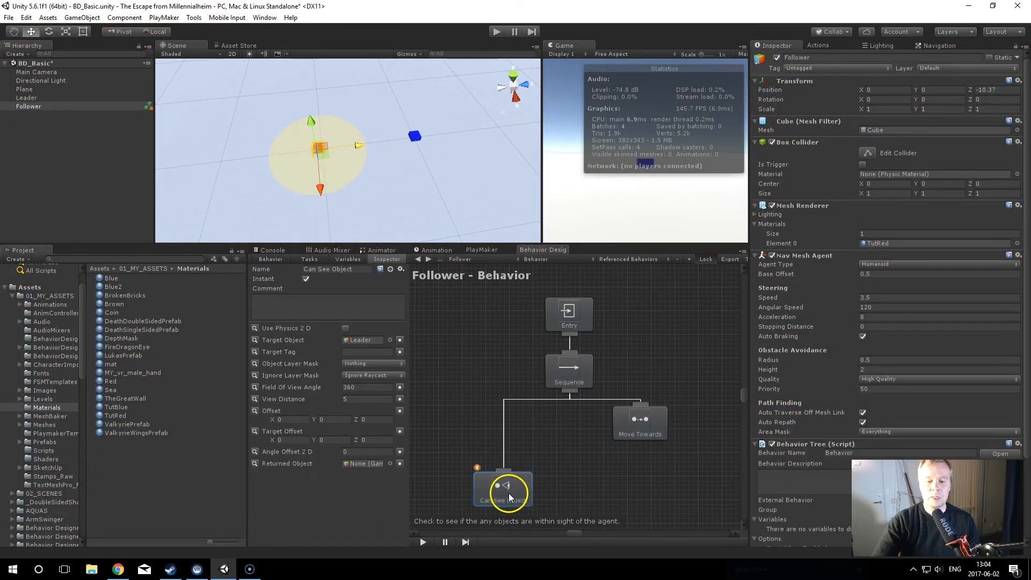
pyautogui.click(538, 422)
pyautogui.rightClick(537, 422)
pyautogui.moveTo(569, 428)
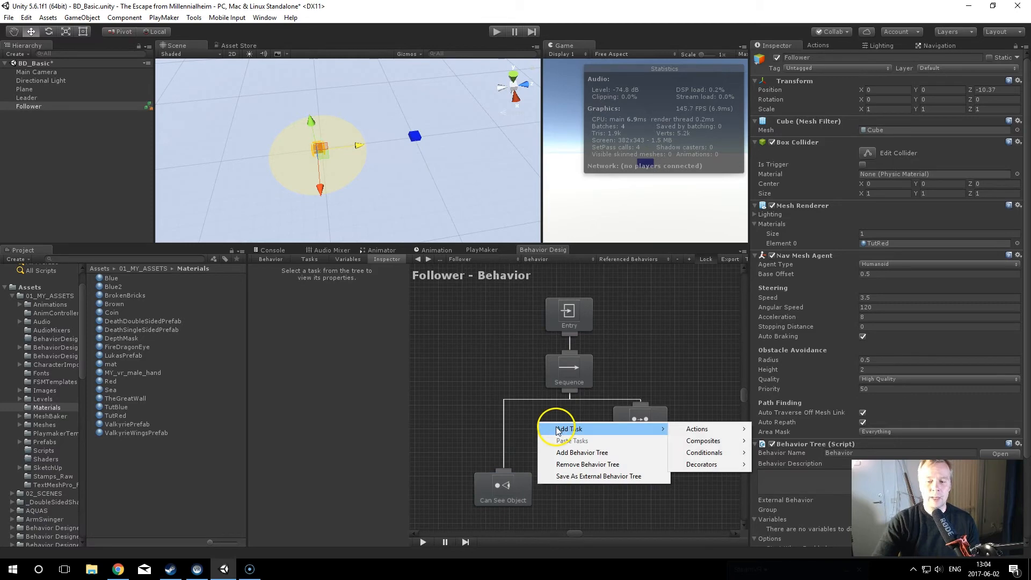
pyautogui.moveTo(698, 465)
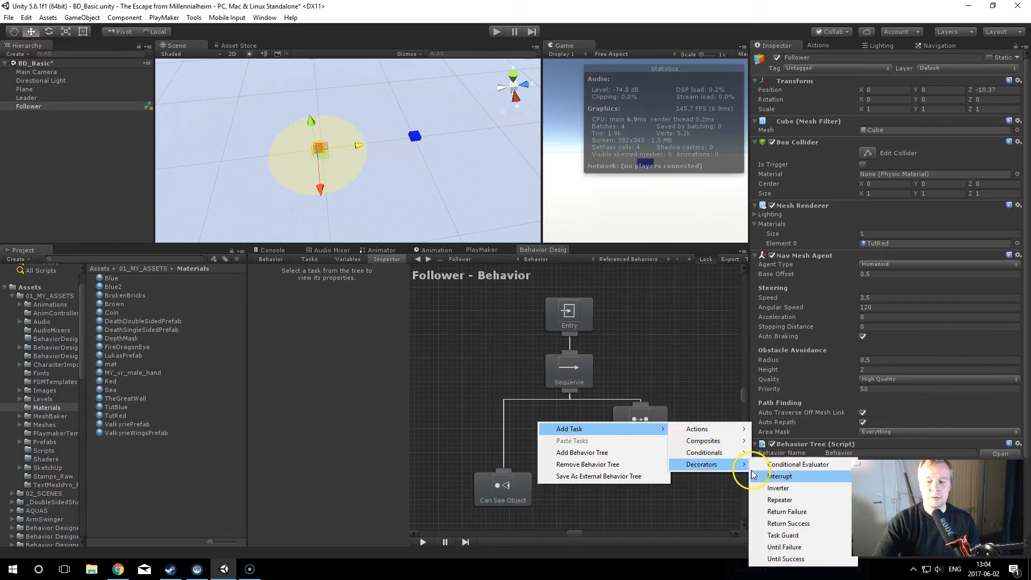
pyautogui.click(778, 488)
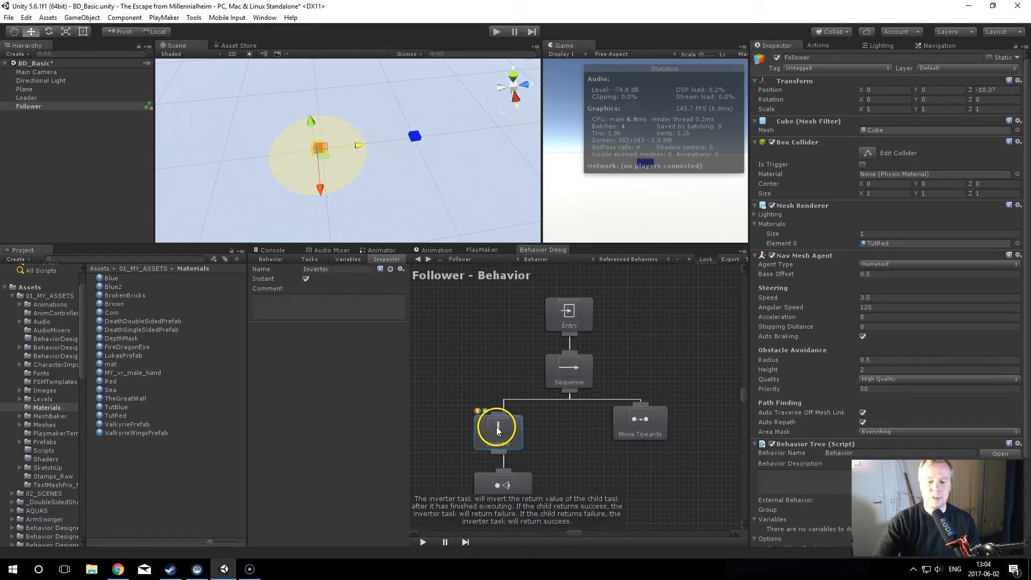
# Connect the Inverter between the Sequence task and the Can See Object task.
pyautogui.moveTo(500, 411); pyautogui.dragTo(567, 376)
pyautogui.moveTo(498, 452); pyautogui.dragTo(503, 472)
pyautogui.moveTo(534, 449); pyautogui.dragTo(531, 400, button='middle')
# Align Can See Object beneath the Inverter and raise both tasks together closer to the Sequence task.
pyautogui.click(493, 436)
pyautogui.scroll(1, 505, 434)
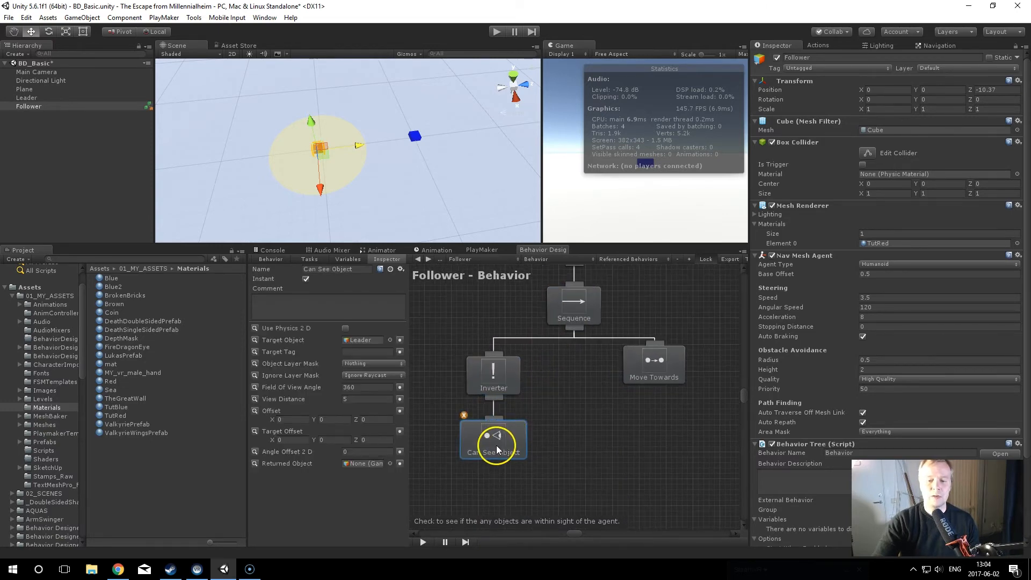
pyautogui.moveTo(435, 472); pyautogui.dragTo(548, 349)
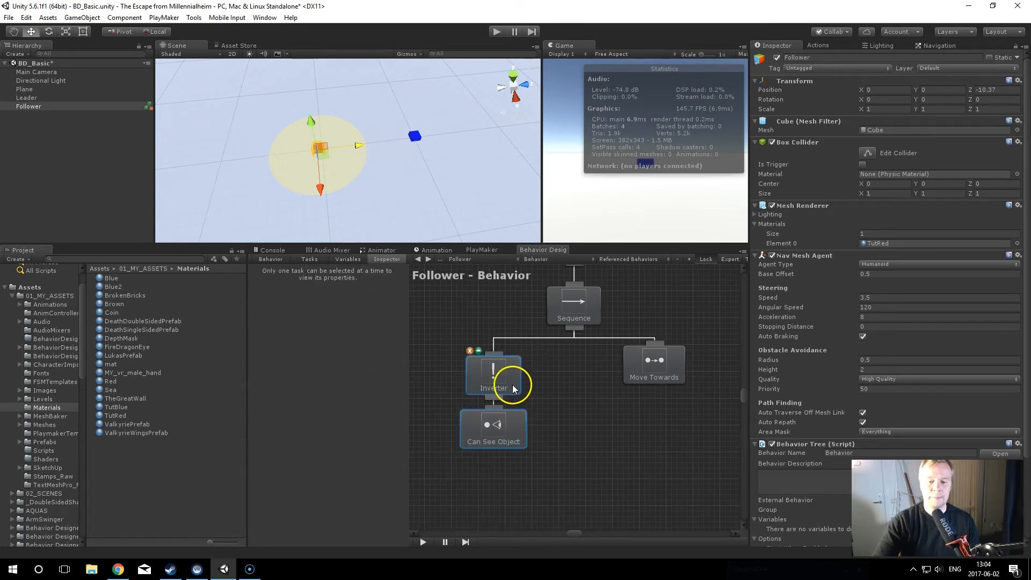
pyautogui.moveTo(510, 380); pyautogui.dragTo(503, 372)
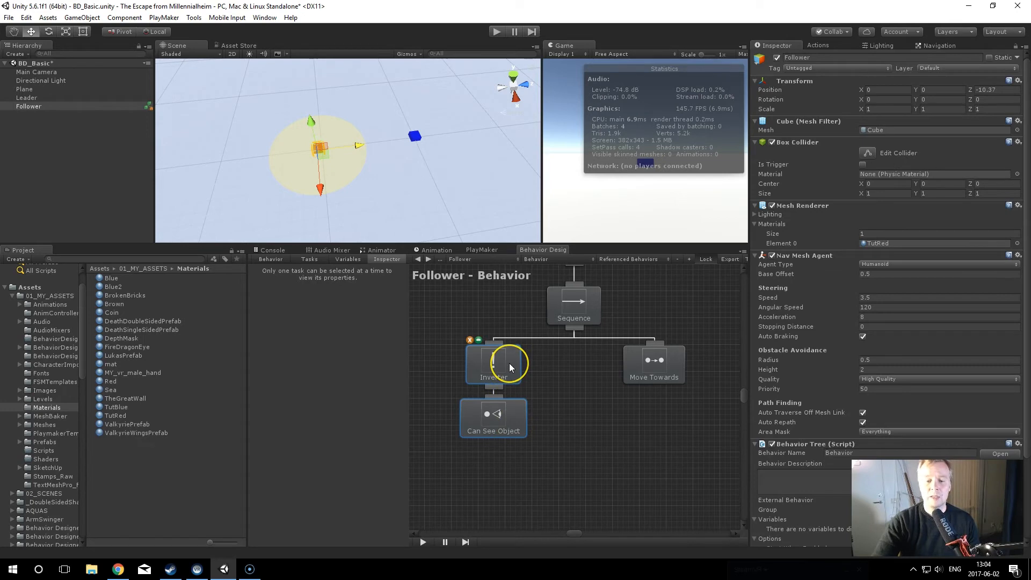
pyautogui.moveTo(533, 362); pyautogui.dragTo(557, 424, button='middle')
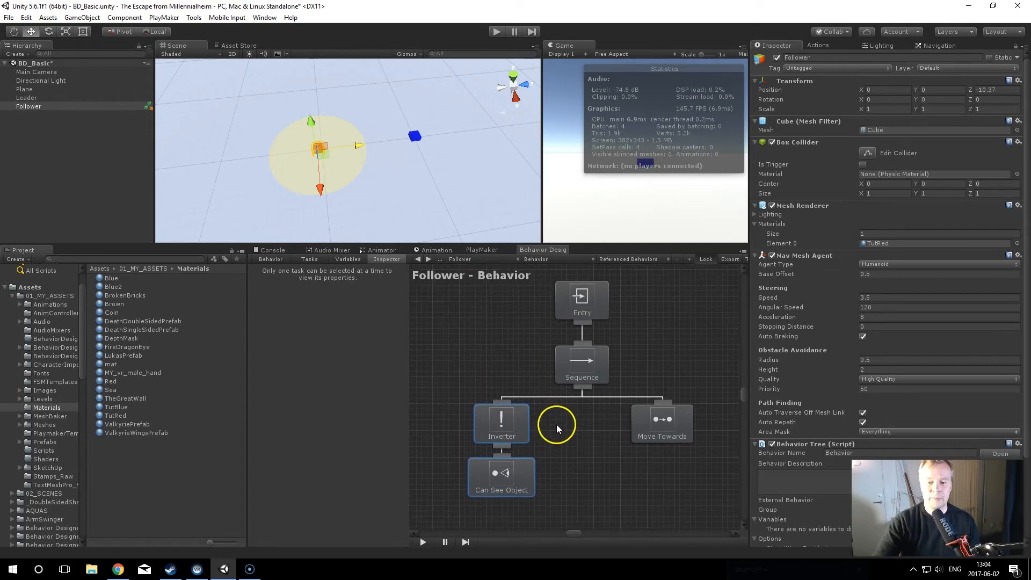
# Run the scene with the Inverter in place, move the Leader cube to about X 2.2, Z 10, and stop the run.
pyautogui.click(498, 33)
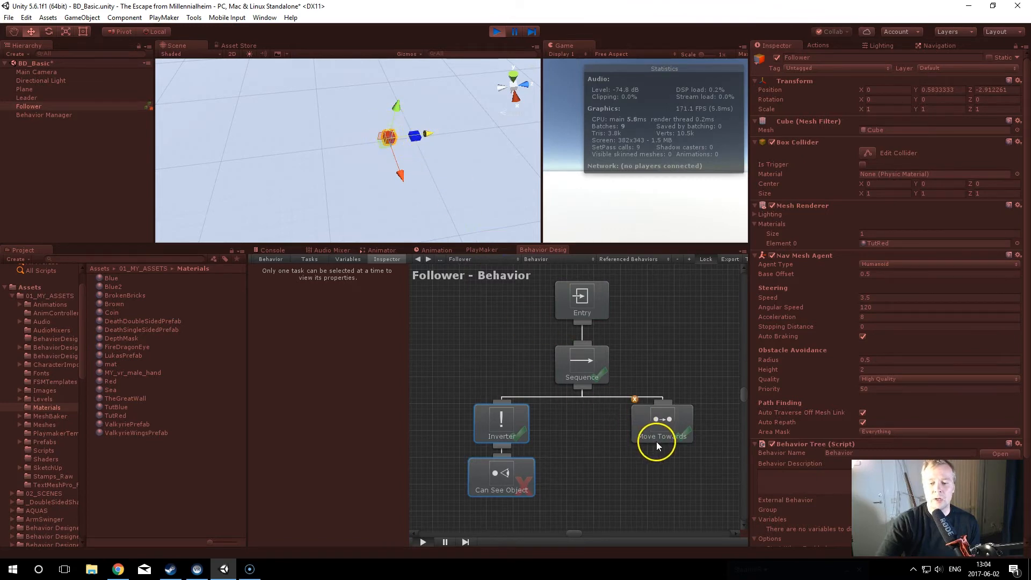
pyautogui.moveTo(644, 456); pyautogui.dragTo(635, 467, button='middle')
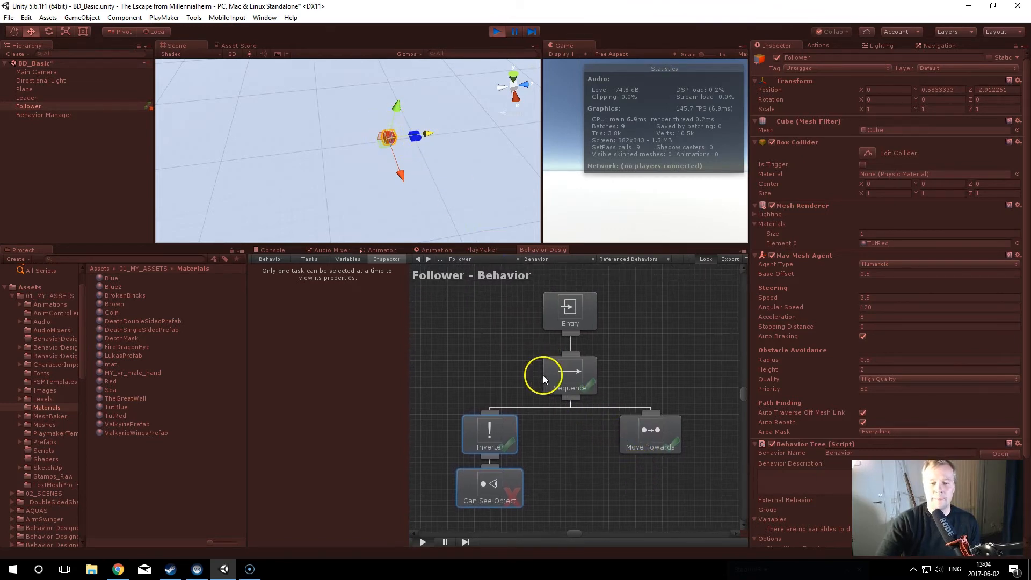
pyautogui.click(31, 98)
pyautogui.scroll(-3, 237, 175)
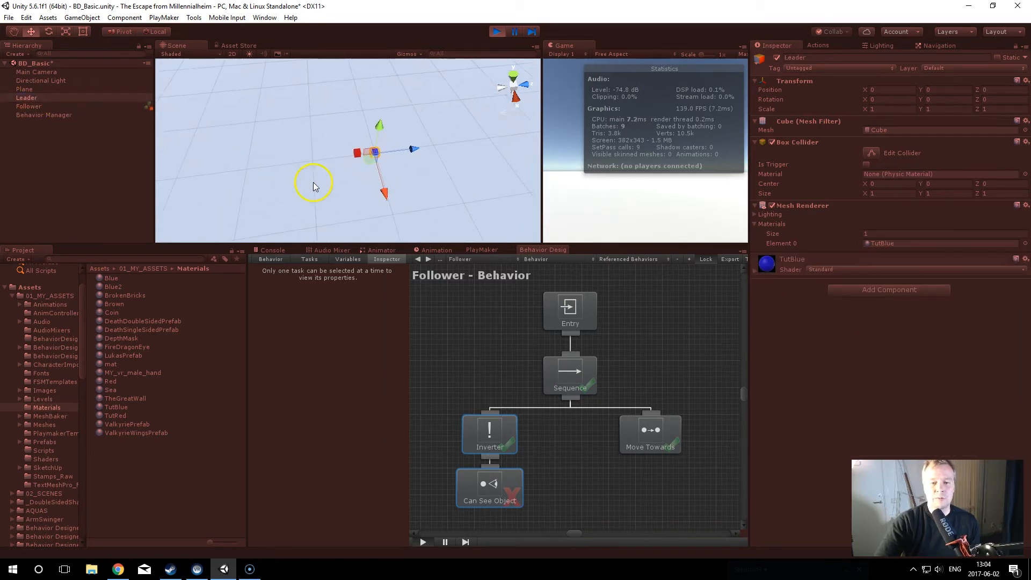
pyautogui.moveTo(364, 168); pyautogui.dragTo(435, 172)
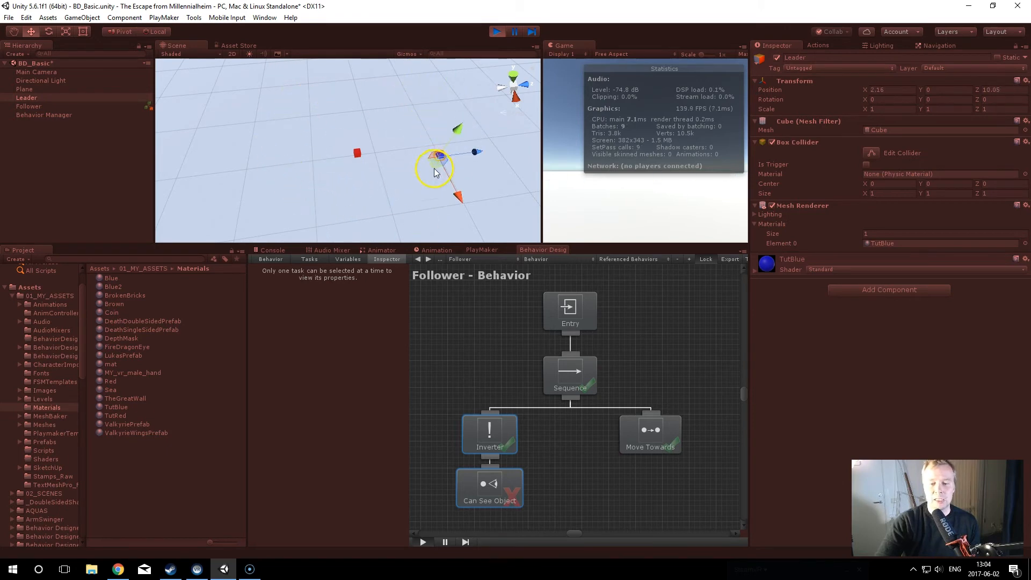
pyautogui.click(497, 31)
# Delete the Inverter task from the Follower's behavior tree.
pyautogui.scroll(-5, 543, 427)
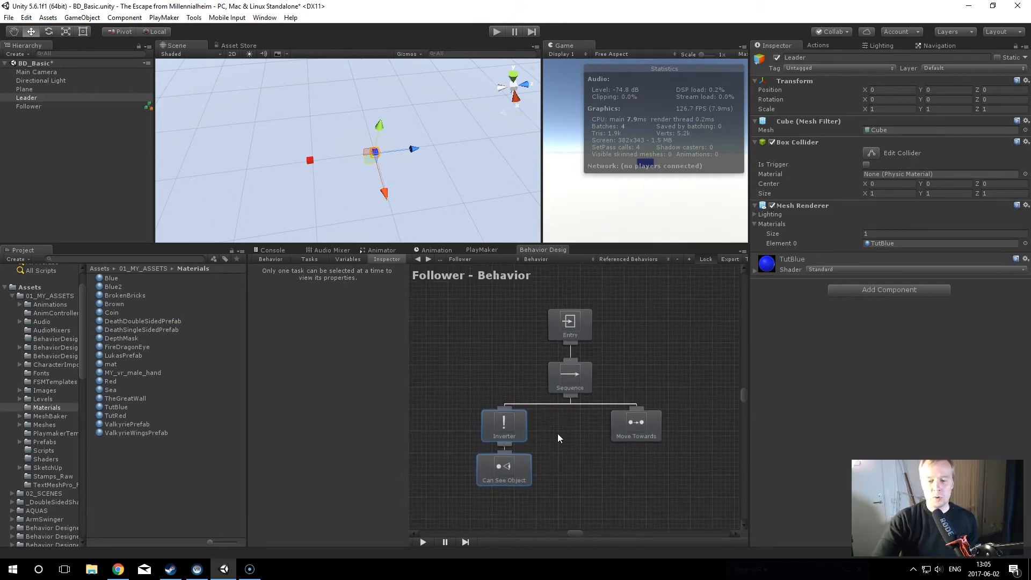
pyautogui.moveTo(557, 434); pyautogui.dragTo(606, 416, button='middle')
pyautogui.moveTo(565, 442); pyautogui.dragTo(503, 451)
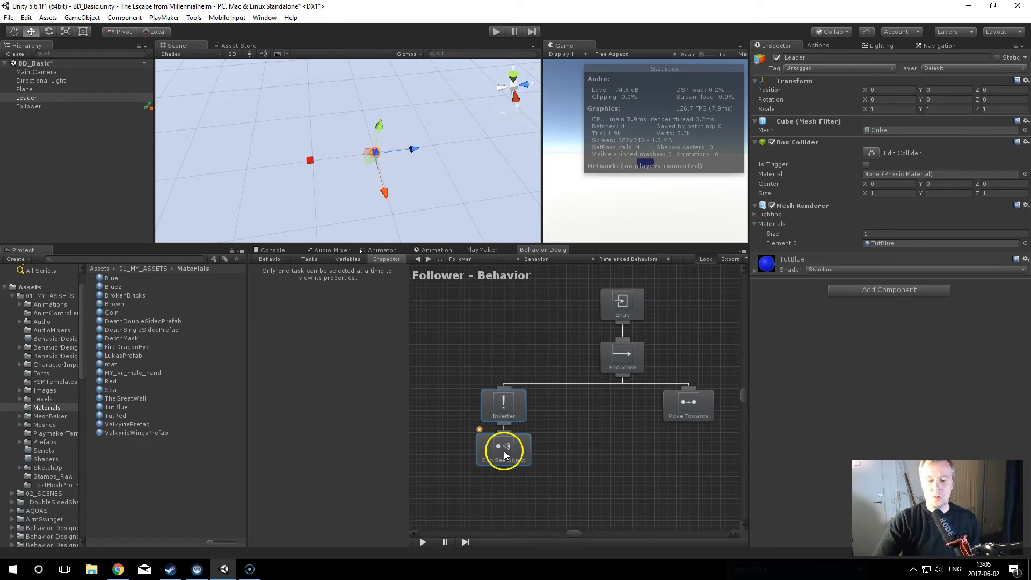
pyautogui.click(502, 407)
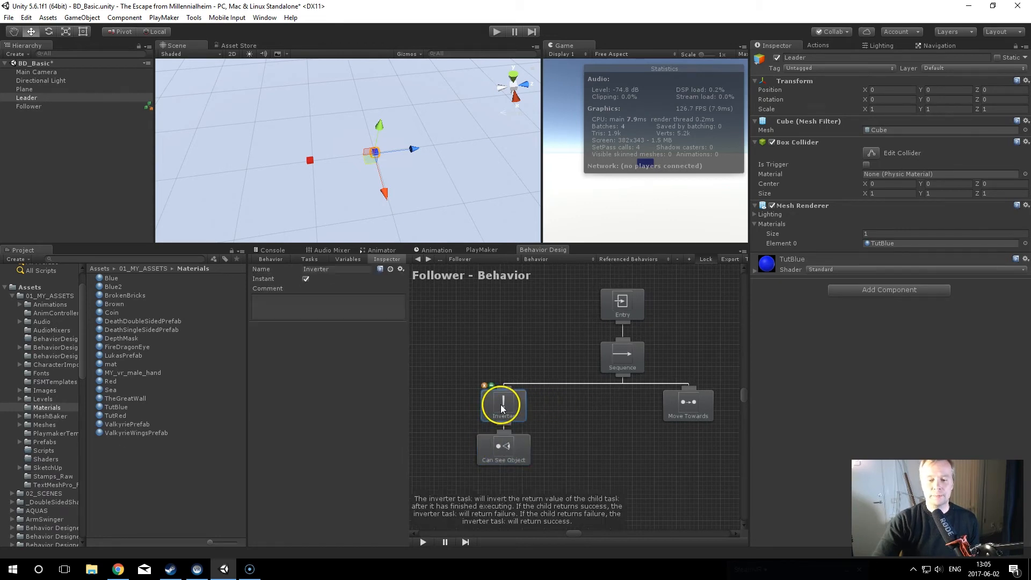
pyautogui.rightClick(500, 404)
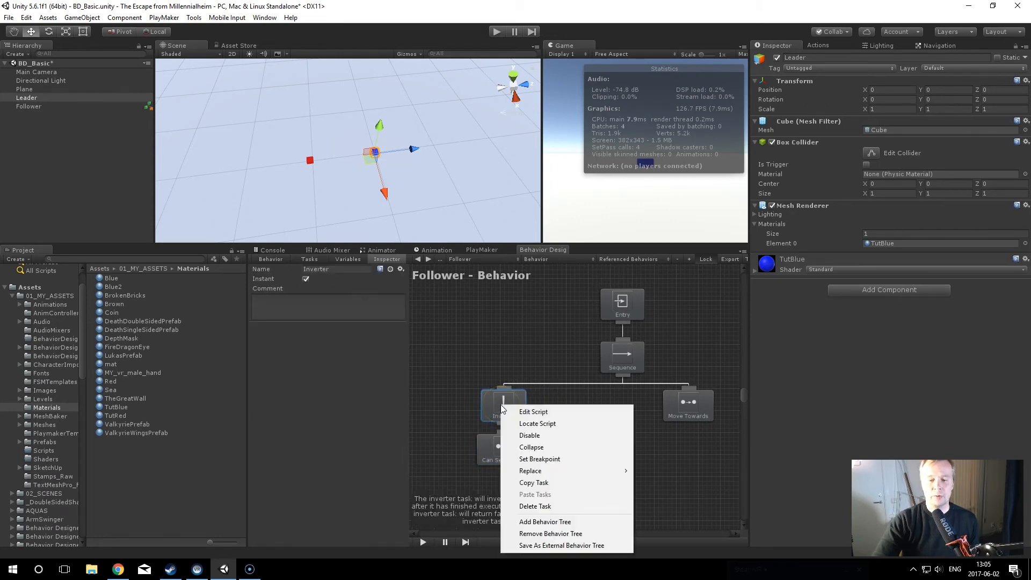
pyautogui.click(532, 507)
# Raise Can See Object to the level of Move Towards and bring the two tasks closer together.
pyautogui.moveTo(507, 449); pyautogui.dragTo(512, 411)
pyautogui.moveTo(697, 411); pyautogui.dragTo(569, 423)
pyautogui.moveTo(569, 423); pyautogui.dragTo(633, 472, button='middle')
pyautogui.rightClick(528, 373)
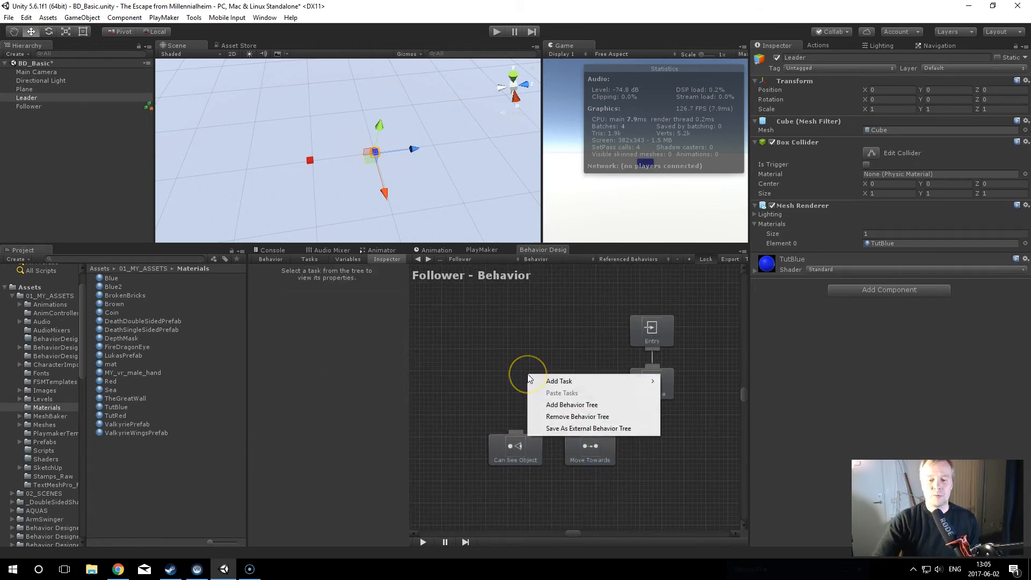
pyautogui.click(532, 380)
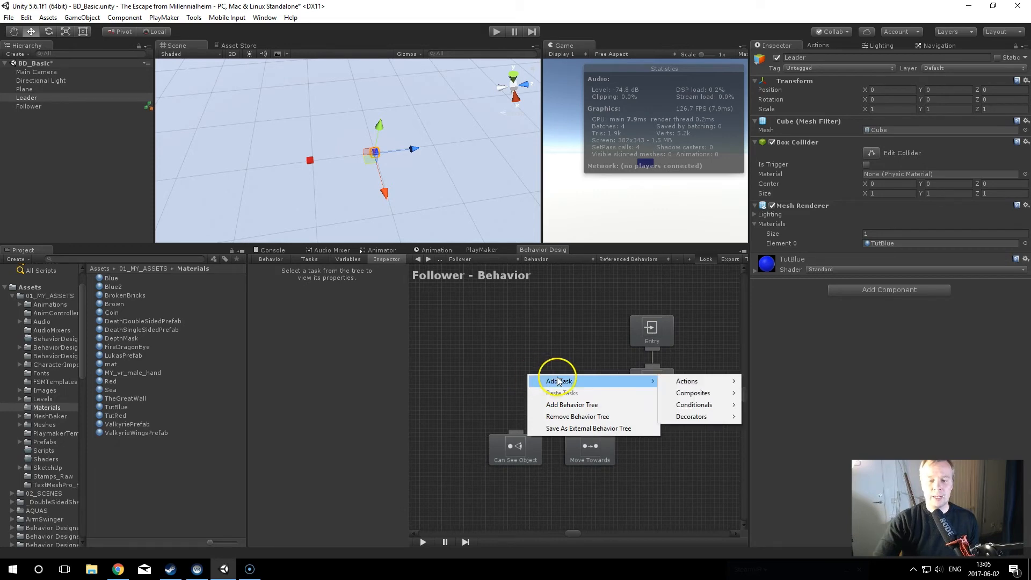
pyautogui.click(695, 398)
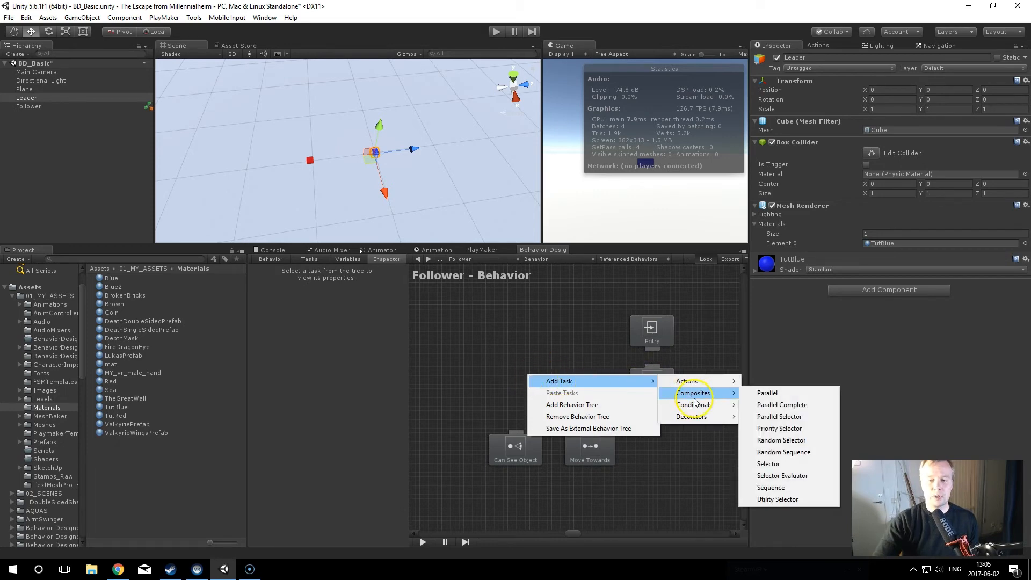
pyautogui.click(774, 488)
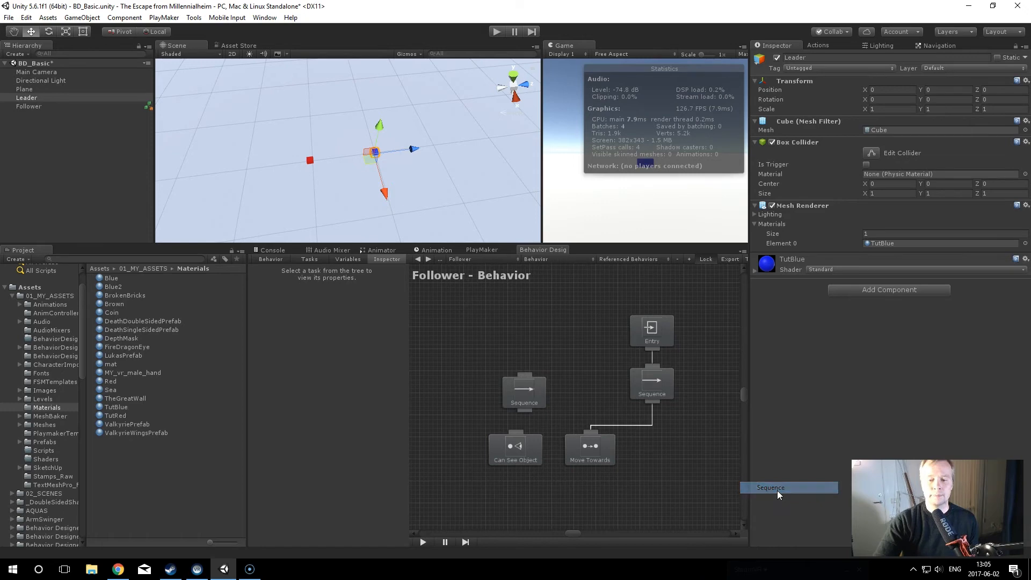
pyautogui.click(523, 388)
pyautogui.rightClick(524, 388)
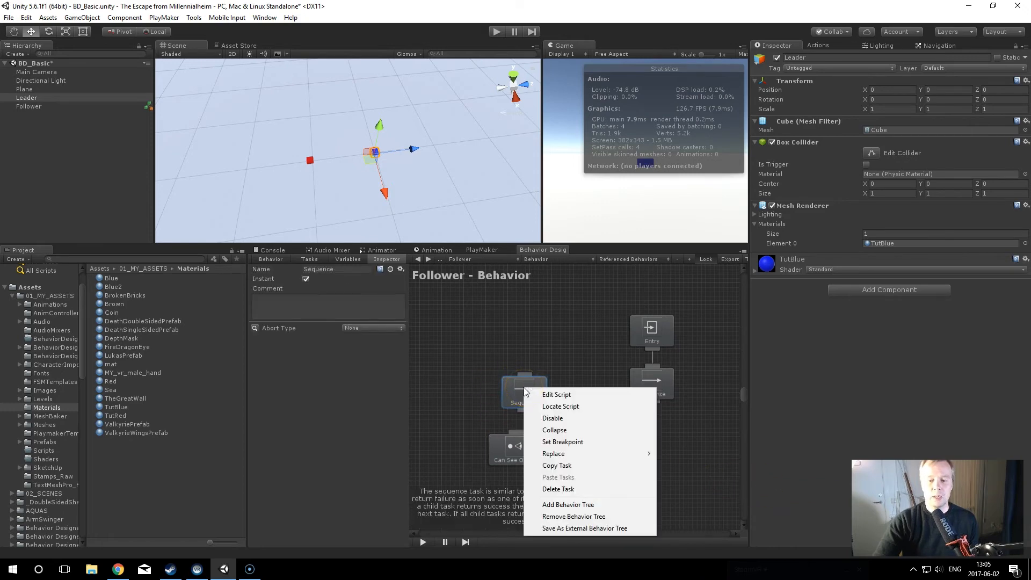
pyautogui.click(523, 382)
pyautogui.click(525, 395)
pyautogui.press('Delete')
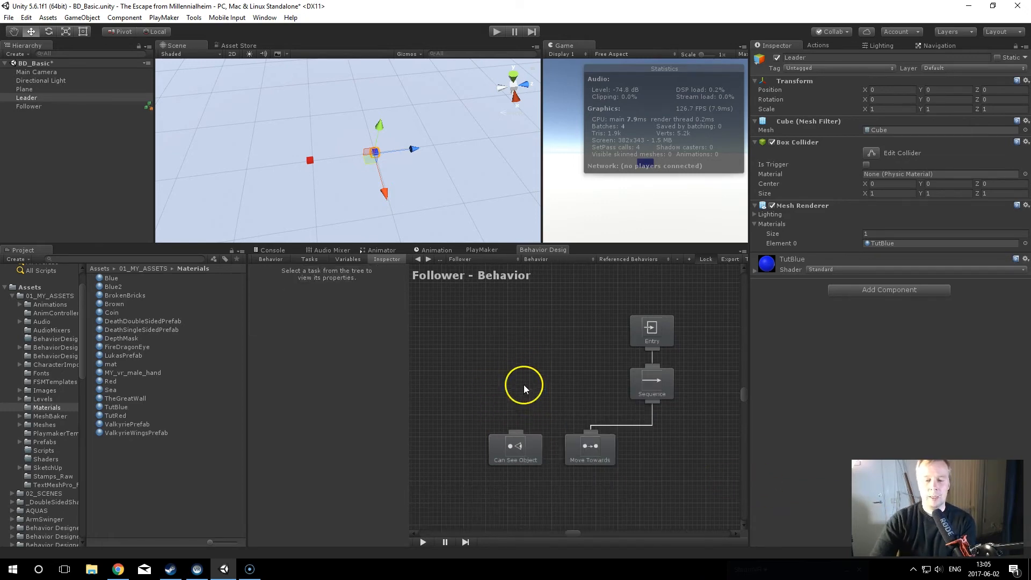
# Add a Selector composite task above Can See Object.
pyautogui.rightClick(524, 382)
pyautogui.moveTo(585, 387)
pyautogui.moveTo(692, 400)
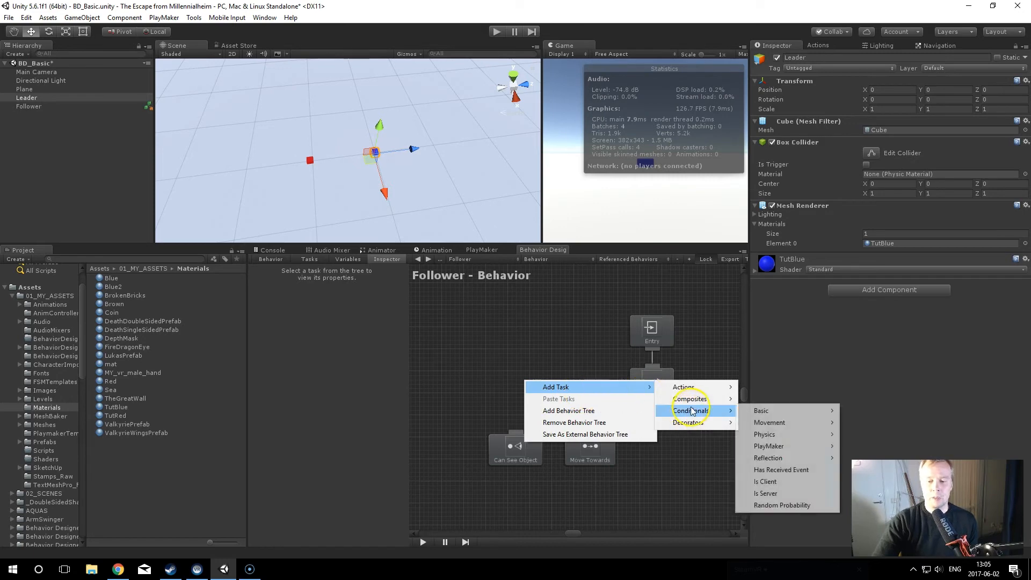
pyautogui.click(771, 470)
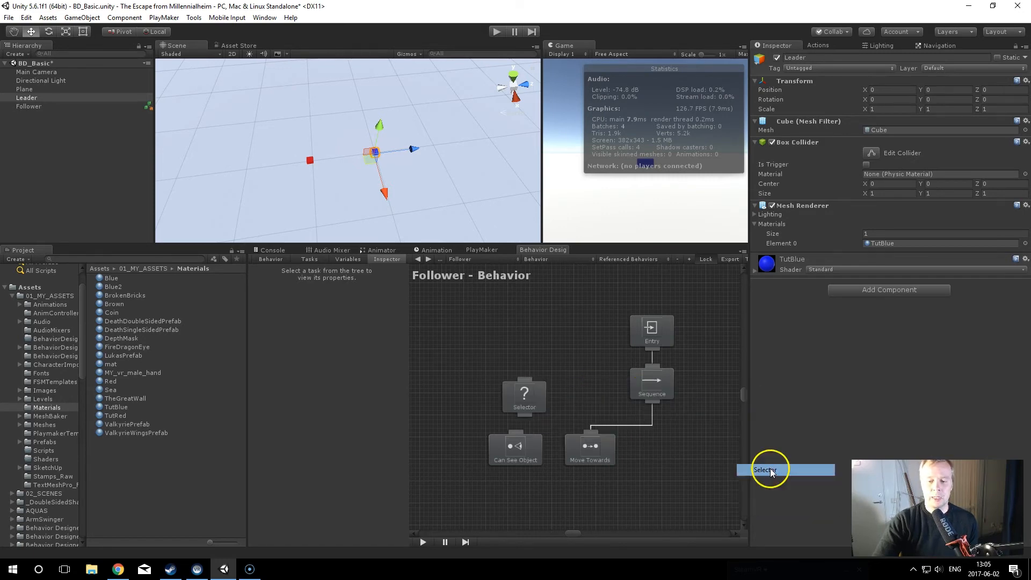
# Move Can See Object further from Move Towards and connect both tasks as children of the Selector.
pyautogui.moveTo(548, 419); pyautogui.dragTo(538, 340, button='middle')
pyautogui.moveTo(512, 371); pyautogui.dragTo(477, 370)
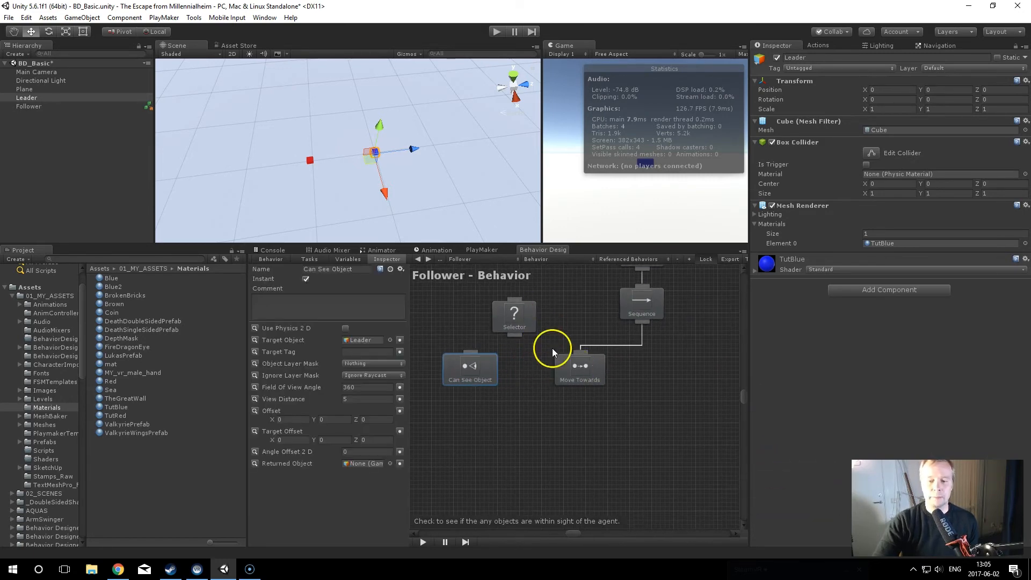
pyautogui.moveTo(513, 336); pyautogui.dragTo(559, 374)
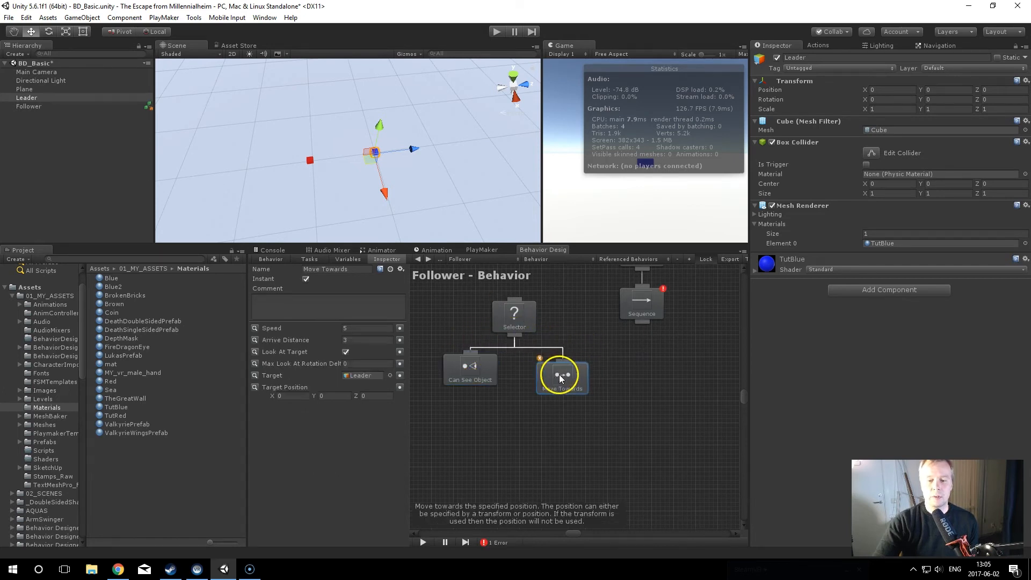
# Connect the Selector beneath the Sequence task and position it centrally above its two child tasks.
pyautogui.moveTo(517, 328); pyautogui.dragTo(530, 380)
pyautogui.moveTo(526, 369); pyautogui.dragTo(640, 321)
pyautogui.moveTo(635, 338); pyautogui.dragTo(629, 386, button='middle')
pyautogui.moveTo(543, 393); pyautogui.dragTo(554, 367)
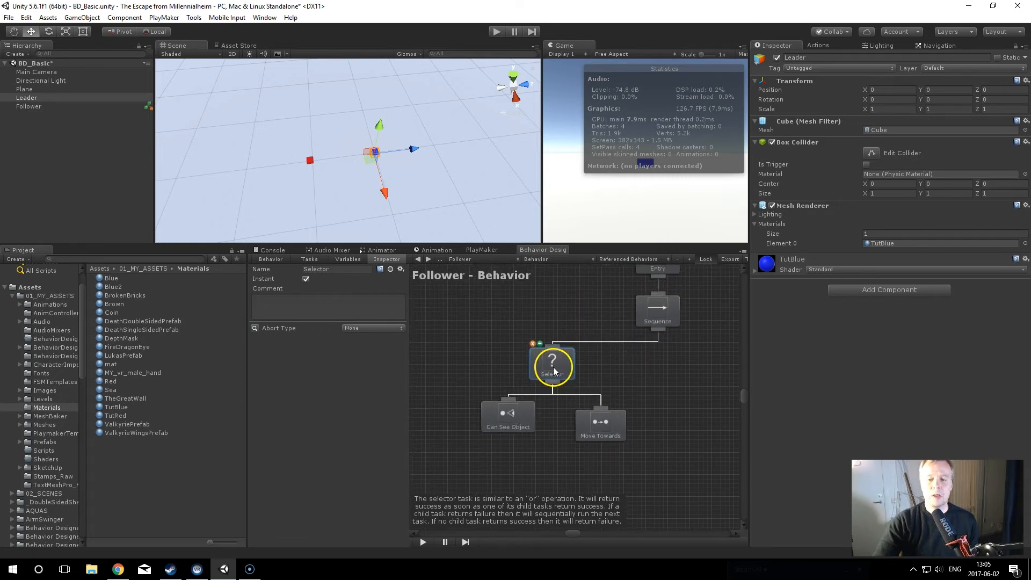
# Review the Sequence, Selector and Can See Object tasks, and align Move Towards level with Can See Object.
pyautogui.click(656, 309)
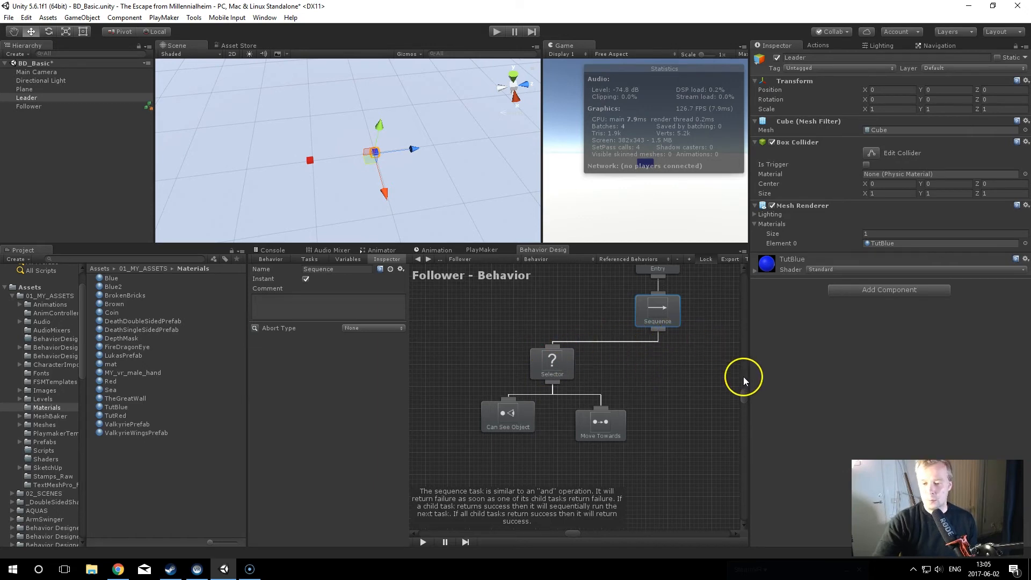
pyautogui.click(553, 369)
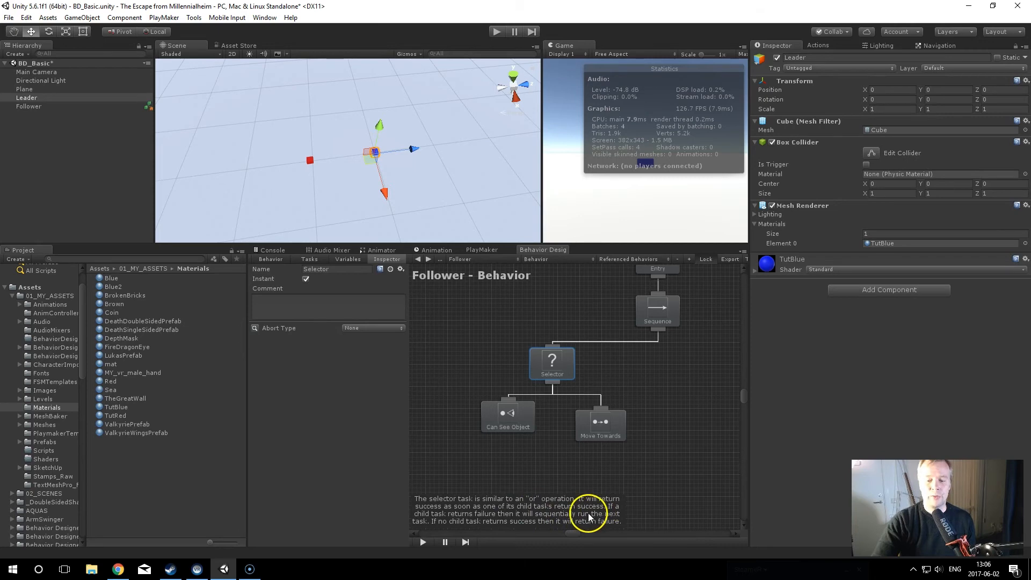
pyautogui.click(497, 422)
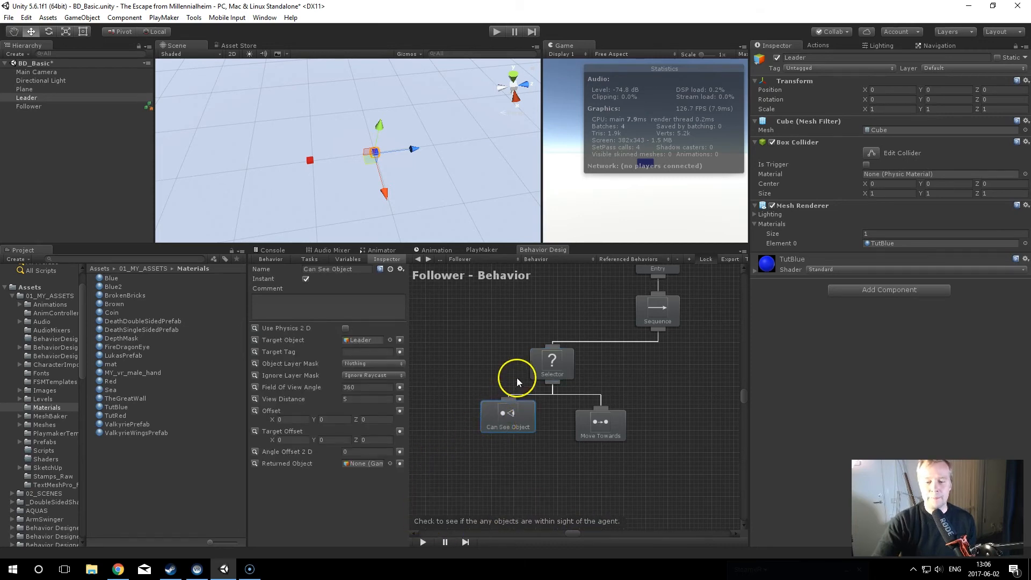
pyautogui.moveTo(603, 430); pyautogui.dragTo(604, 423)
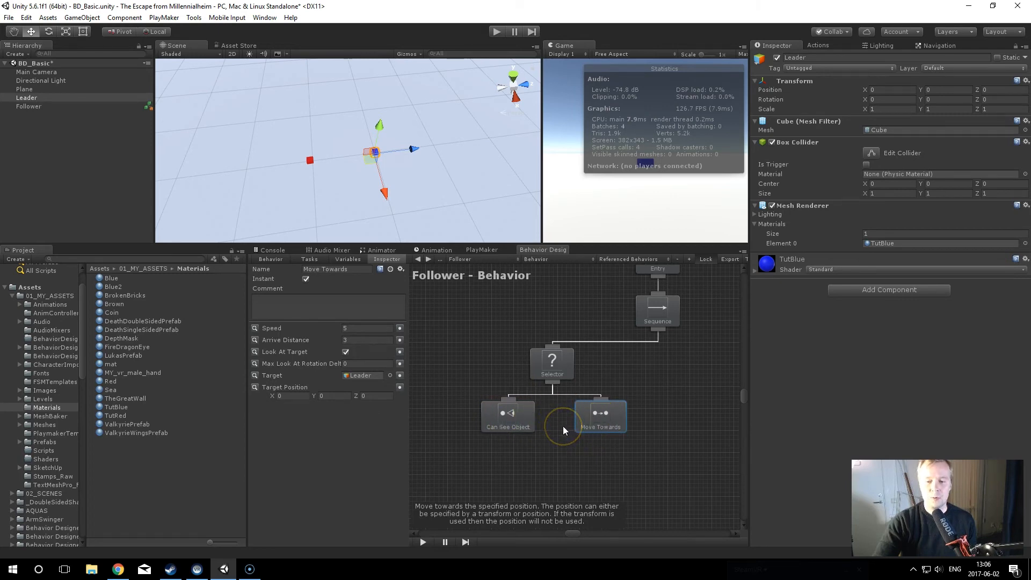
pyautogui.moveTo(557, 421); pyautogui.dragTo(536, 456, button='middle')
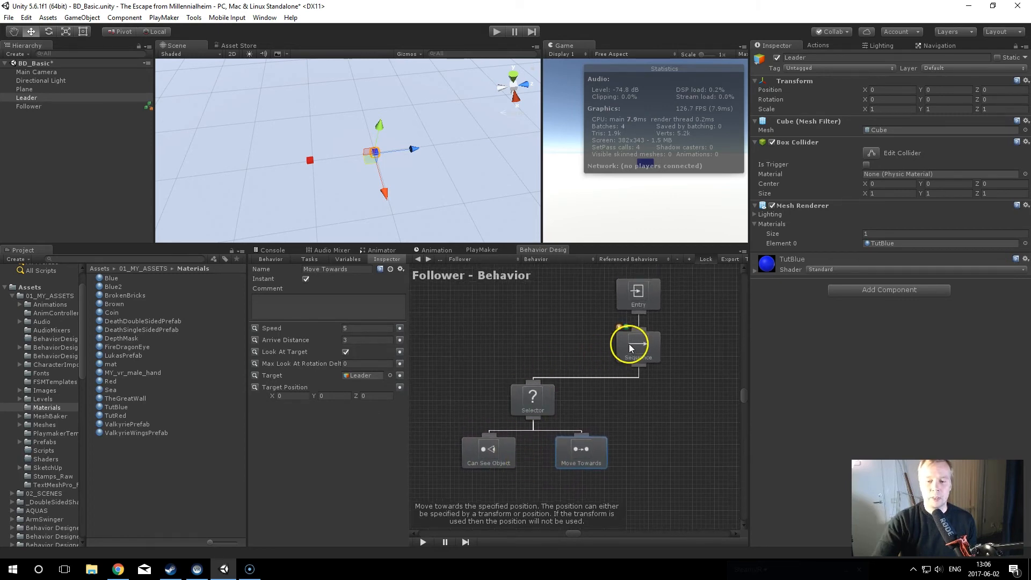
# Run the scene to test the Selector branch, shift the Leader cube during play, and stop the run.
pyautogui.click(496, 32)
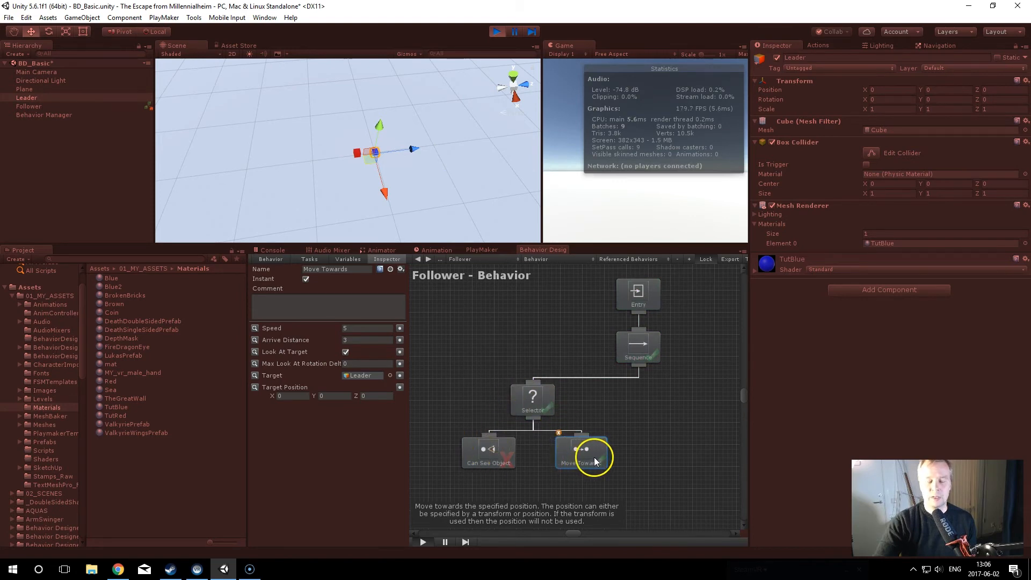
pyautogui.moveTo(639, 357)
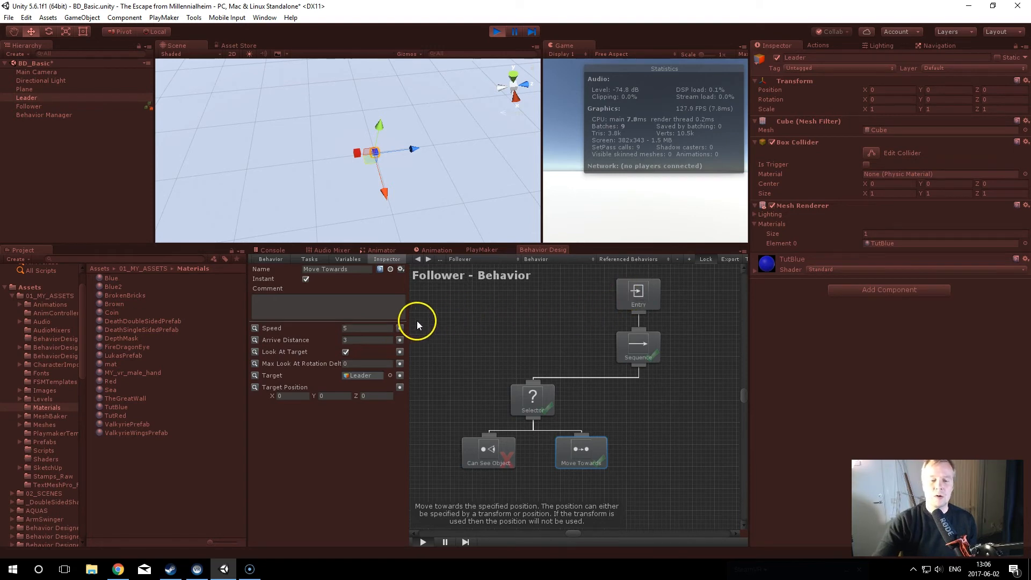
pyautogui.moveTo(370, 159); pyautogui.dragTo(396, 156)
pyautogui.click(497, 33)
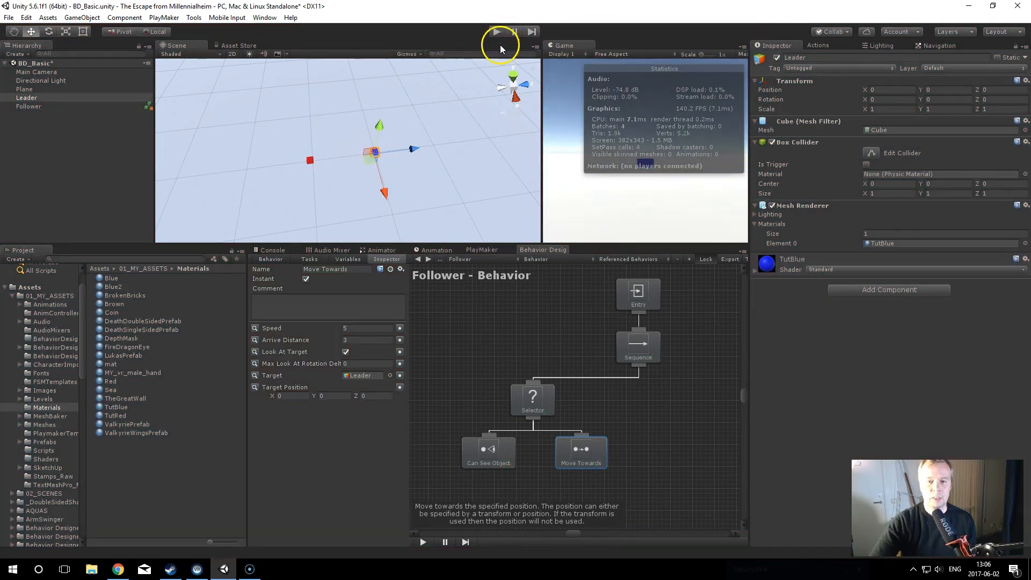
# Find the Idle action, add it to the tree, and connect it under Sequence level with the Selector.
pyautogui.moveTo(634, 420); pyautogui.dragTo(591, 388, button='middle')
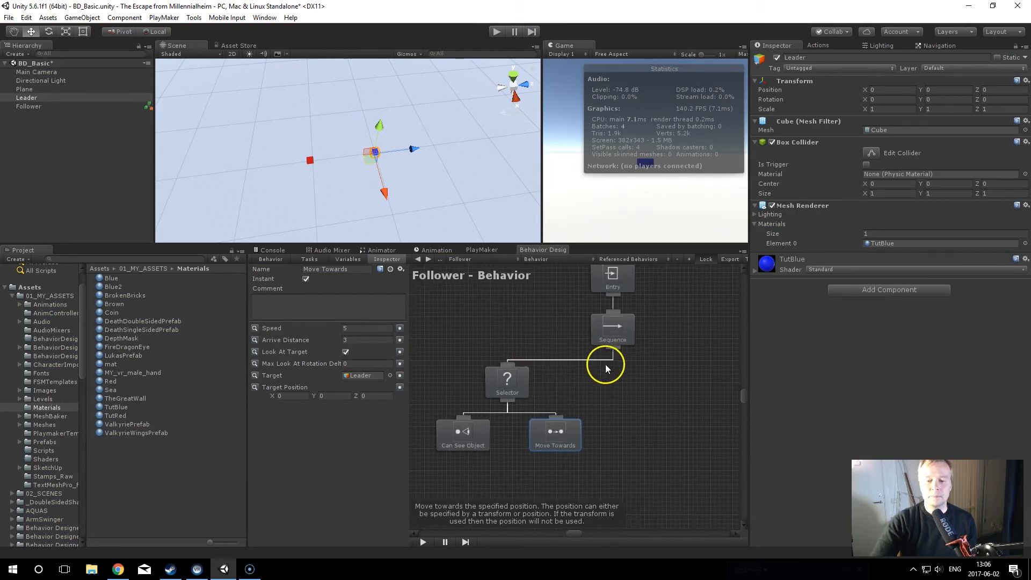
pyautogui.click(308, 259)
pyautogui.click(309, 269)
pyautogui.write('idle')
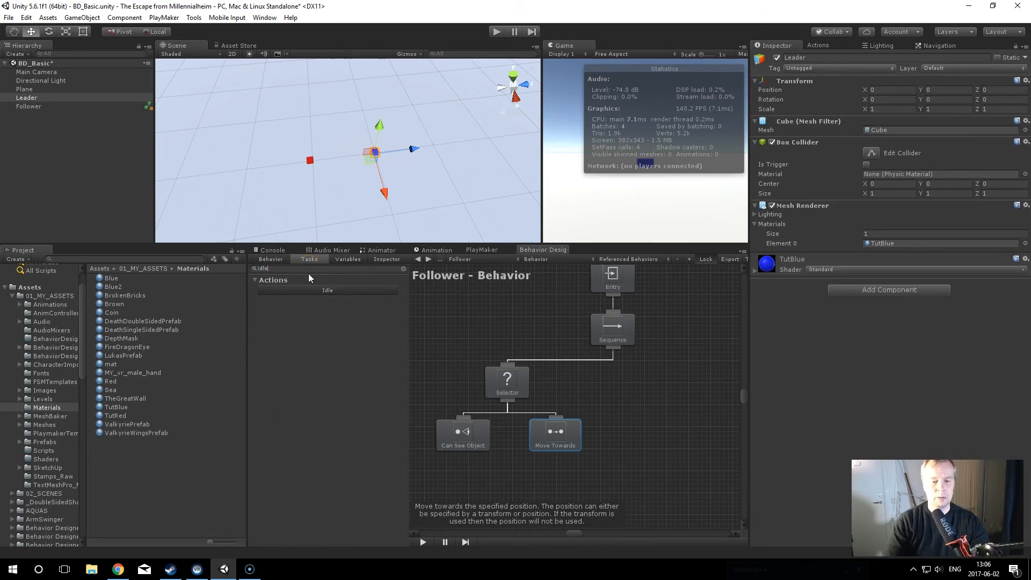
pyautogui.moveTo(321, 289); pyautogui.dragTo(608, 329)
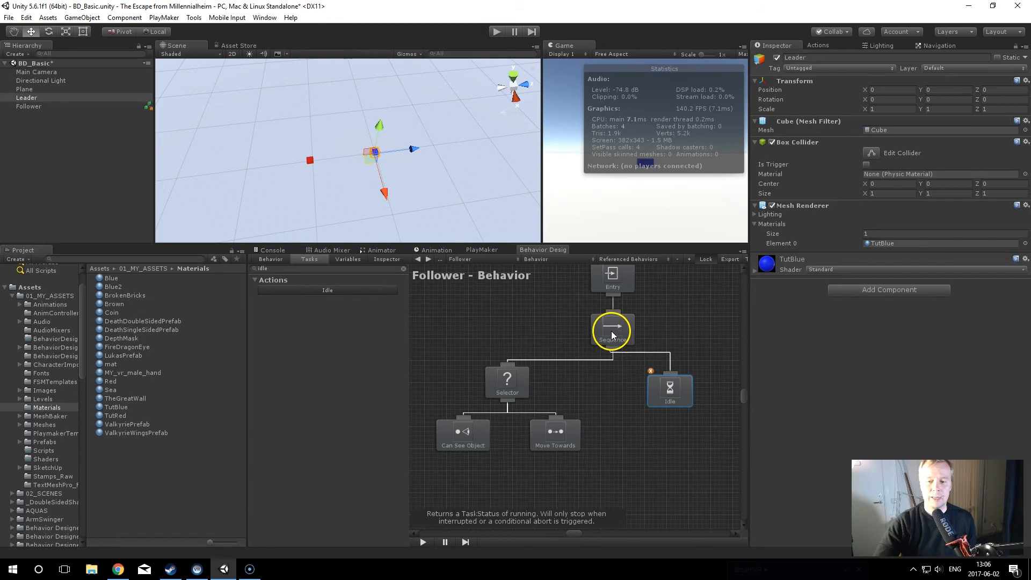
pyautogui.moveTo(678, 388); pyautogui.dragTo(684, 381)
pyautogui.moveTo(632, 394); pyautogui.dragTo(636, 415, button='middle')
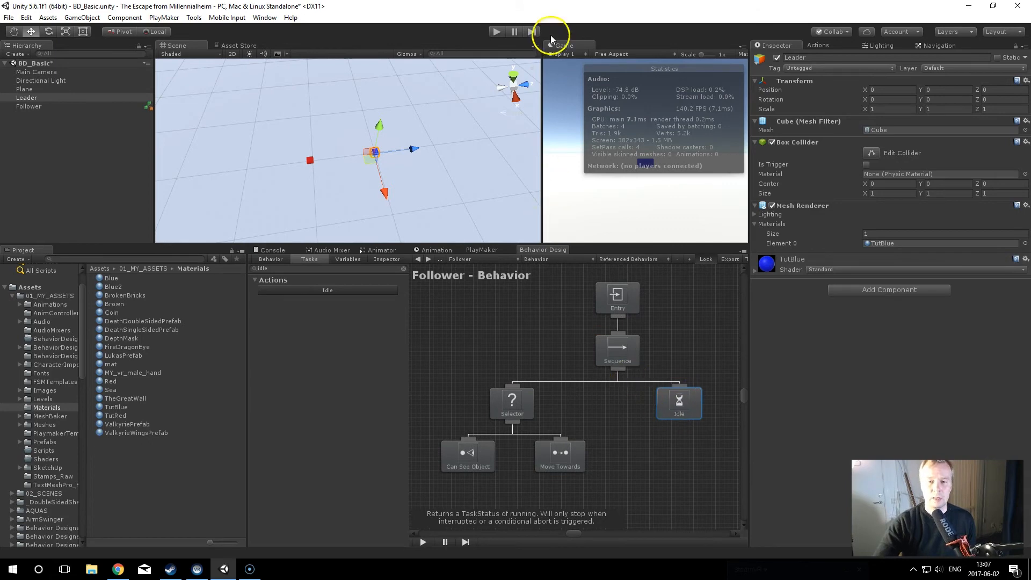
# Run the scene with the Idle task, move the Leader cube to about X -1.6, Z 10.5, and stop the run.
pyautogui.click(494, 32)
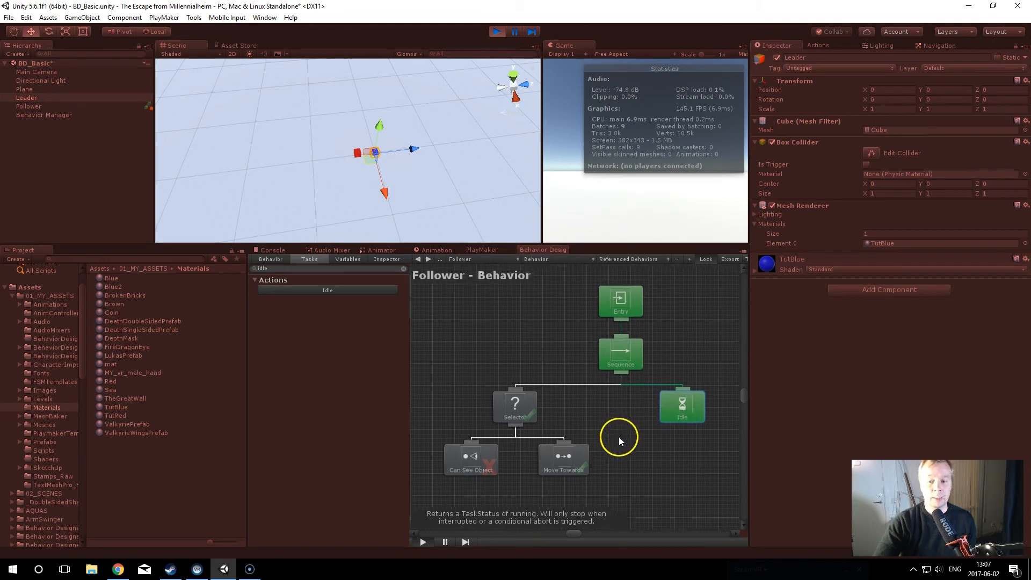
pyautogui.moveTo(617, 434); pyautogui.dragTo(618, 445, button='middle')
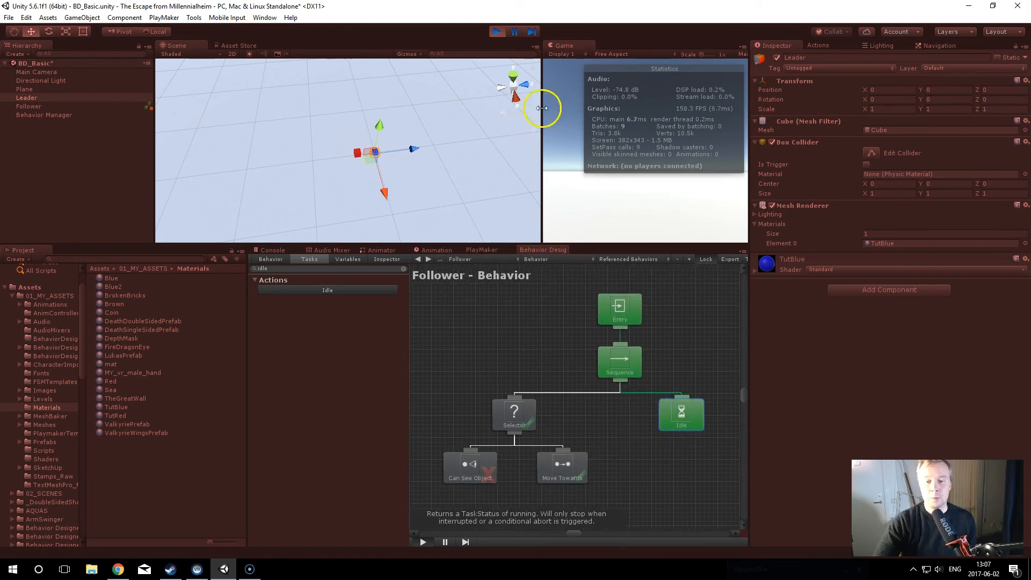
pyautogui.moveTo(374, 152); pyautogui.dragTo(431, 145)
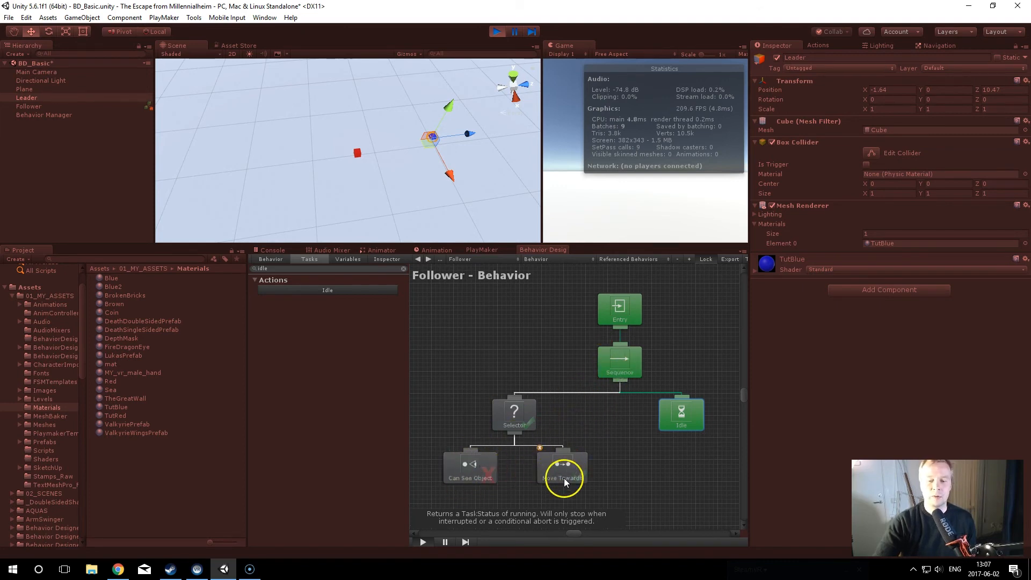
pyautogui.click(495, 32)
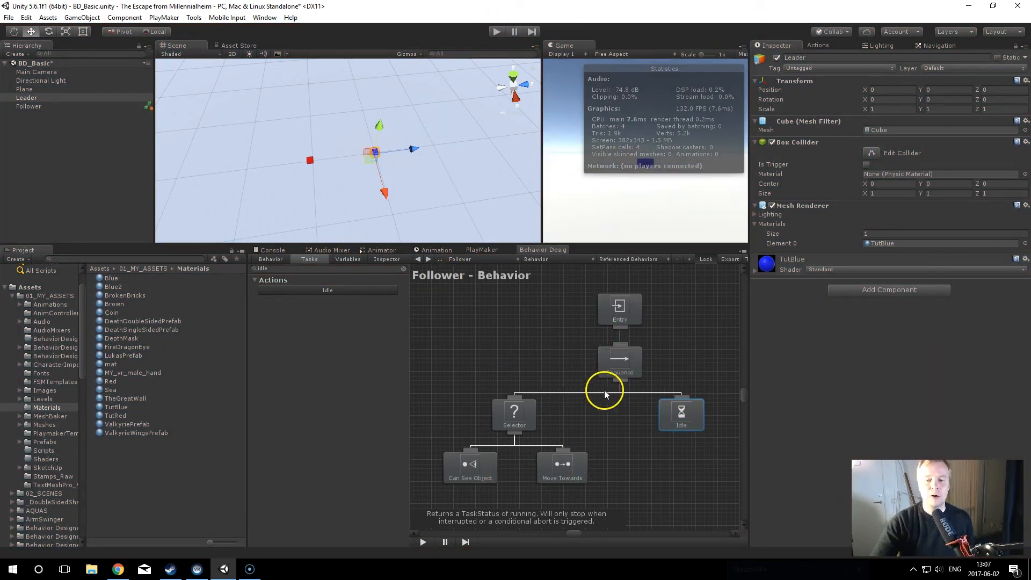
# Inspect the Sequence and Idle task settings, and set the Sequence task's Abort Type to Lower Priority.
pyautogui.click(623, 364)
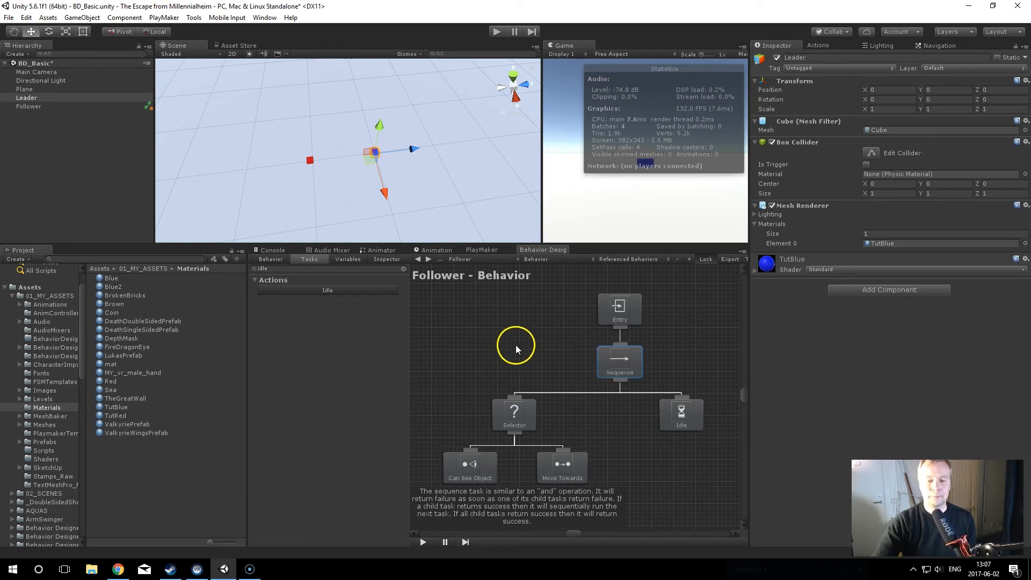
pyautogui.click(617, 359)
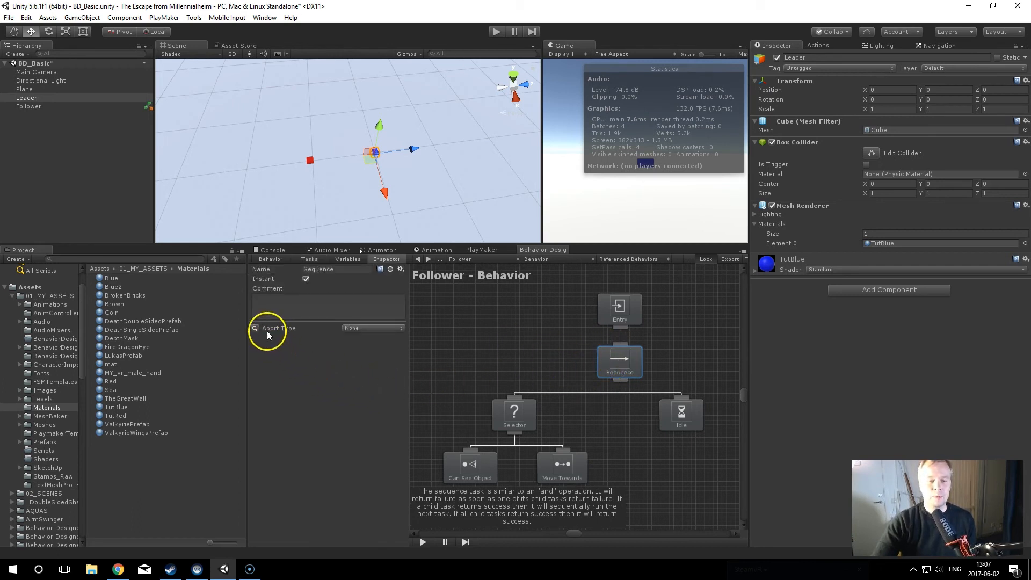
pyautogui.moveTo(268, 331)
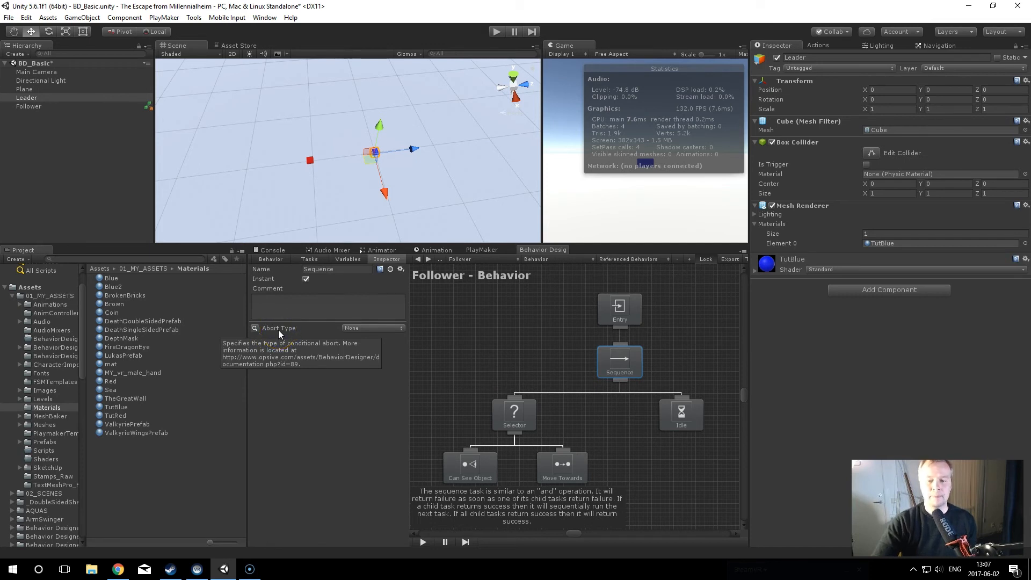
pyautogui.click(675, 421)
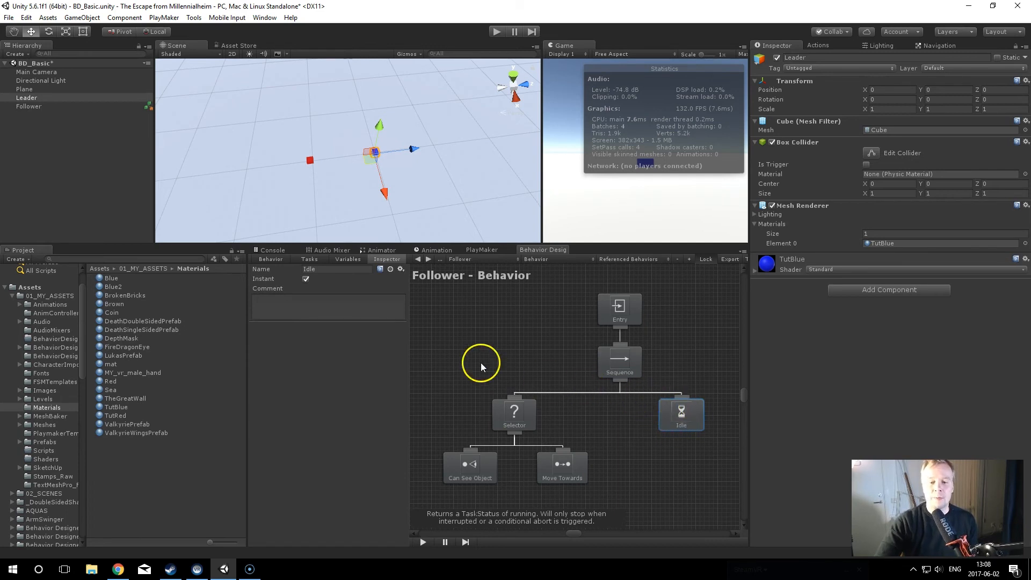
pyautogui.click(624, 369)
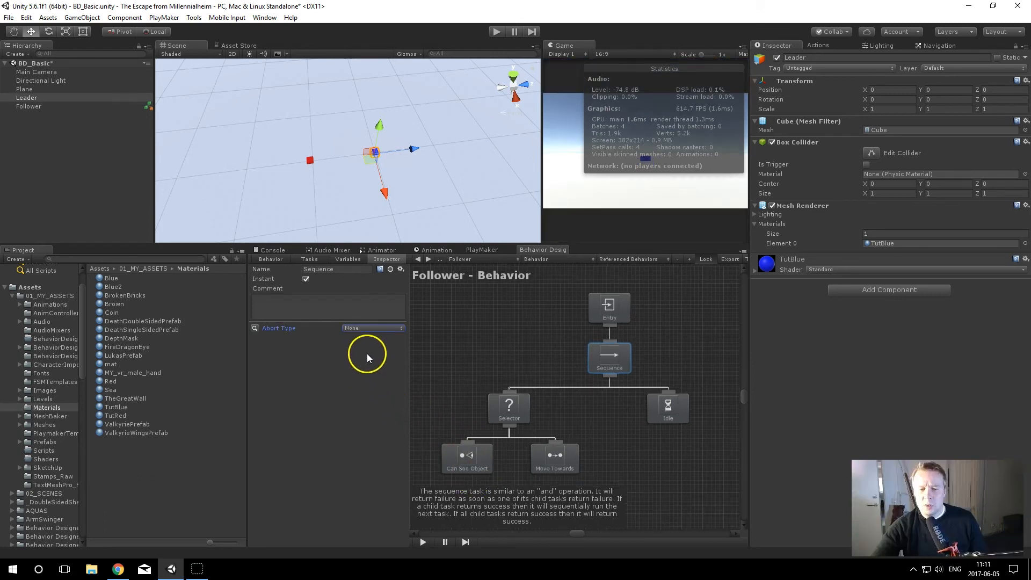
pyautogui.click(369, 328)
pyautogui.click(388, 364)
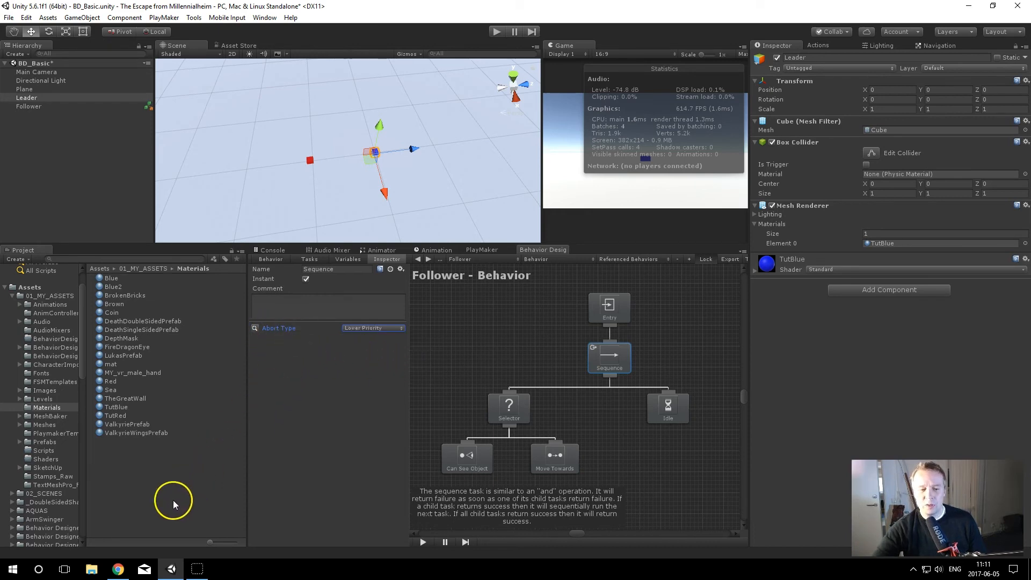
# Switch to Chrome to read the abort types in the Conditional Aborts documentation, then return to Unity and review the Idle, Selector and Sequence tasks.
pyautogui.click(118, 569)
pyautogui.scroll(10, 183, 445)
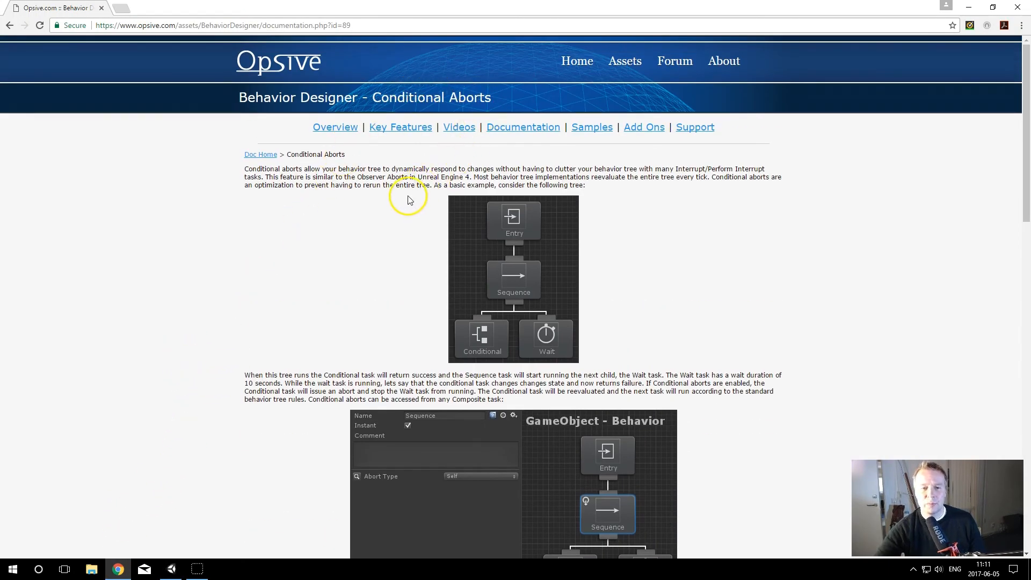
pyautogui.scroll(-20, 407, 200)
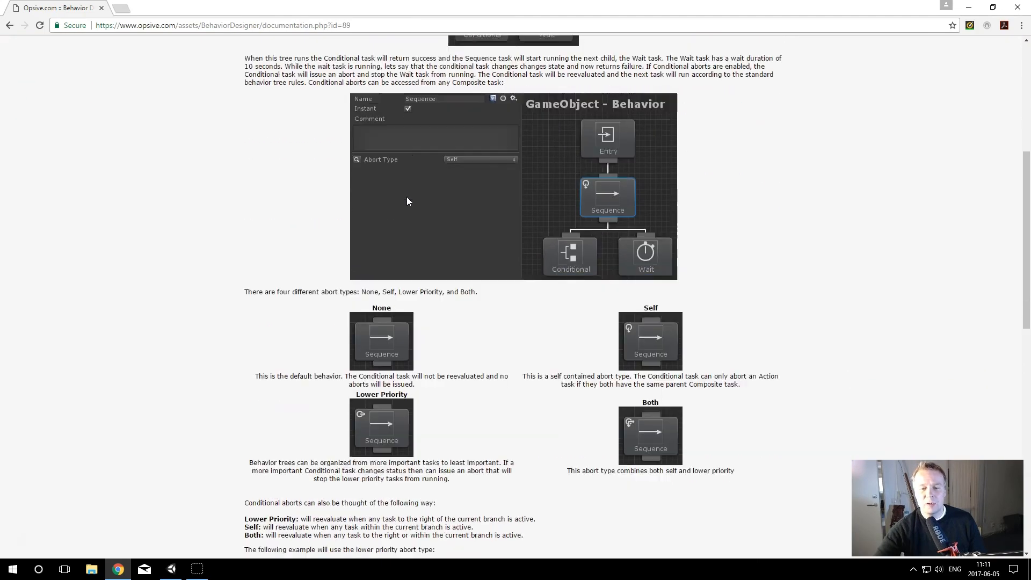
pyautogui.scroll(10, 408, 201)
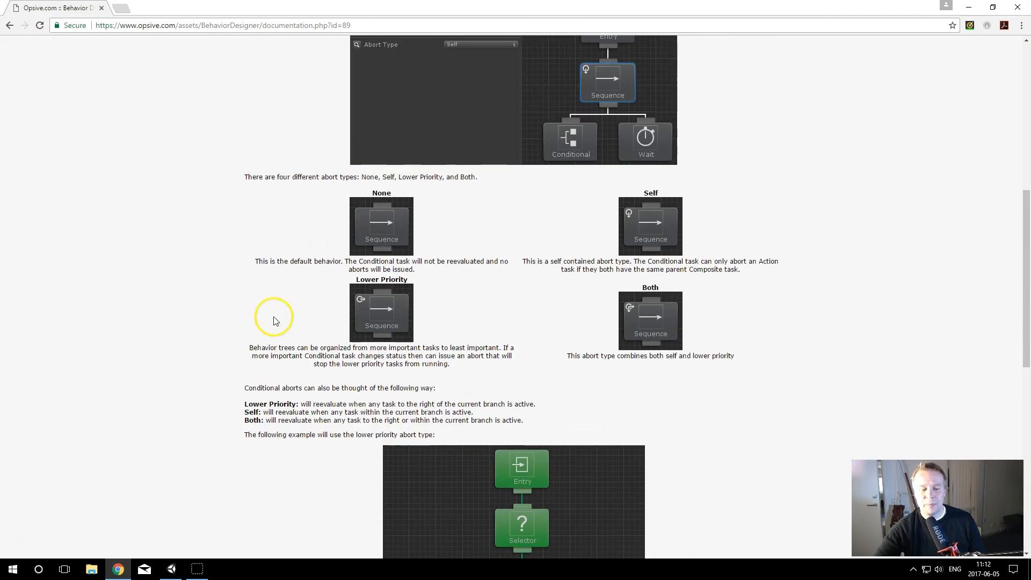
pyautogui.click(171, 569)
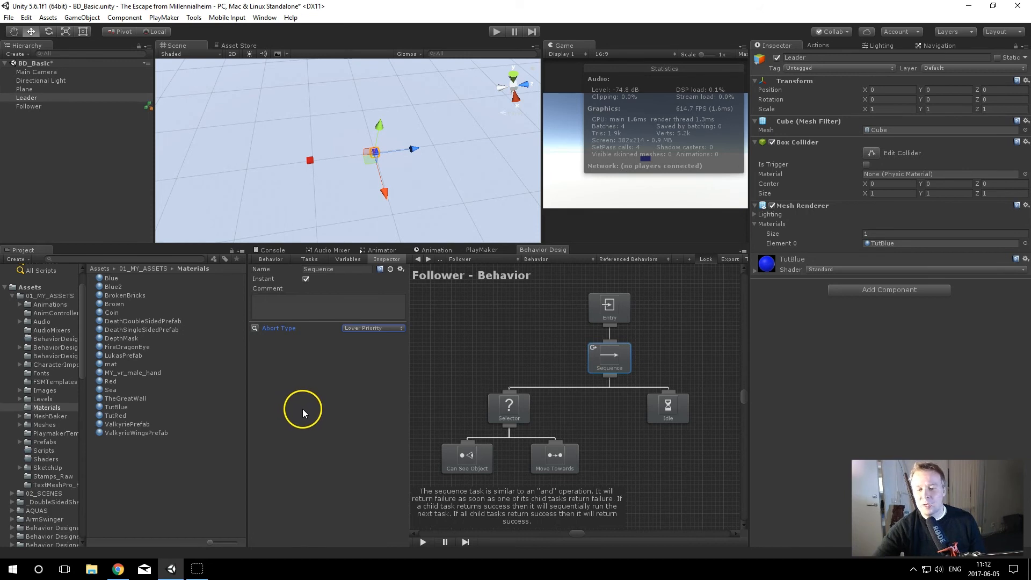
pyautogui.moveTo(599, 356)
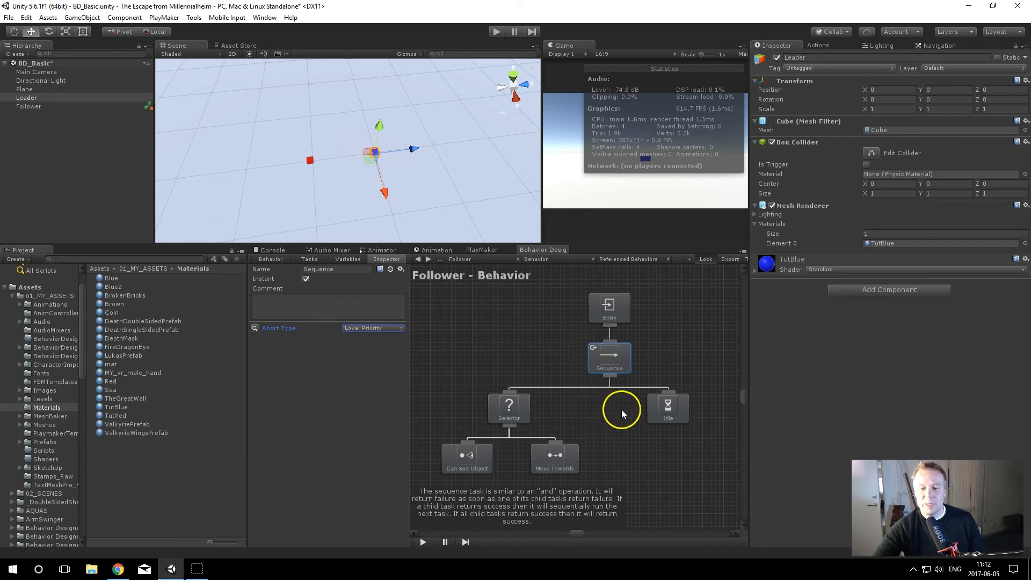
pyautogui.click(676, 413)
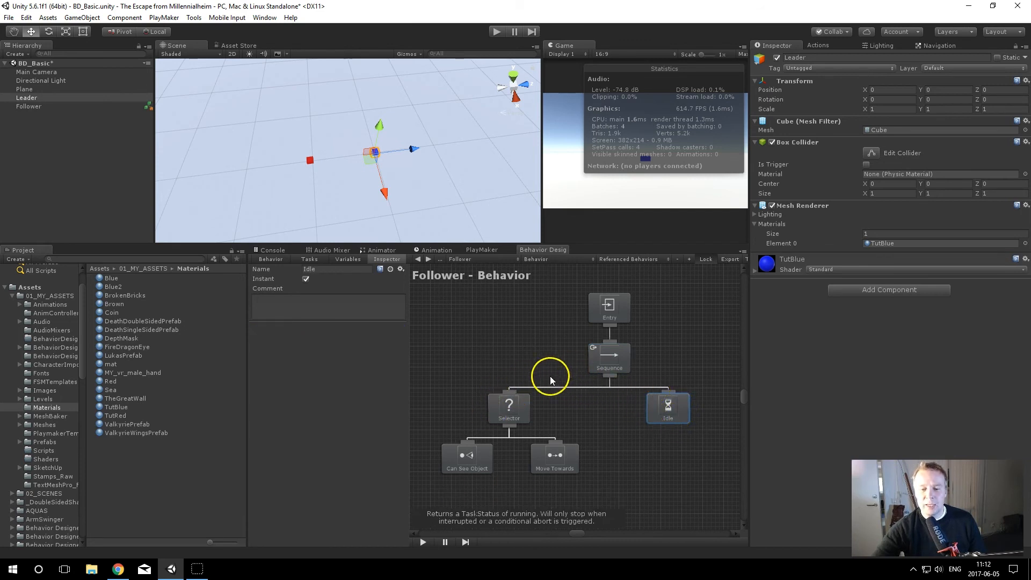
pyautogui.click(506, 409)
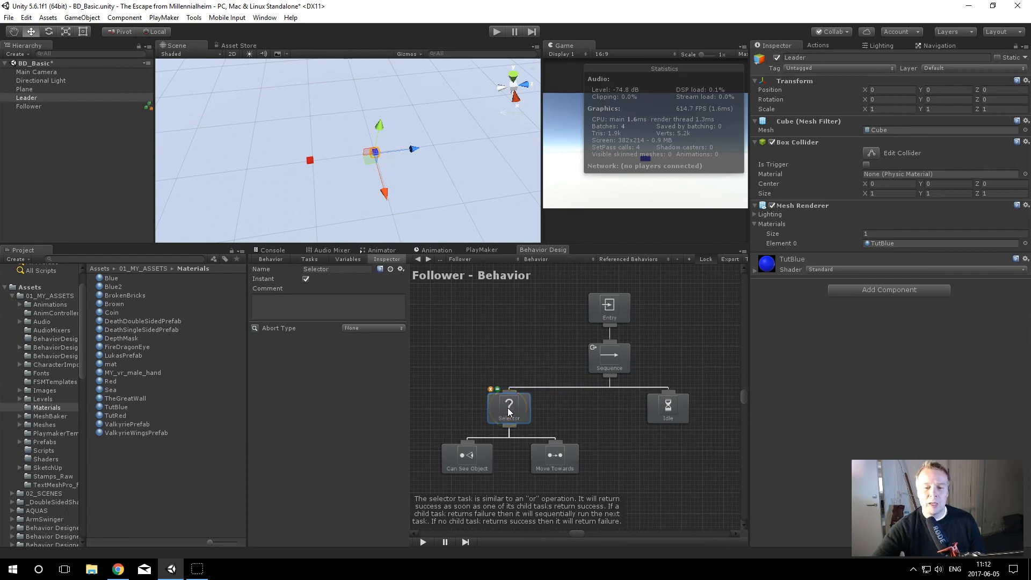
pyautogui.click(591, 349)
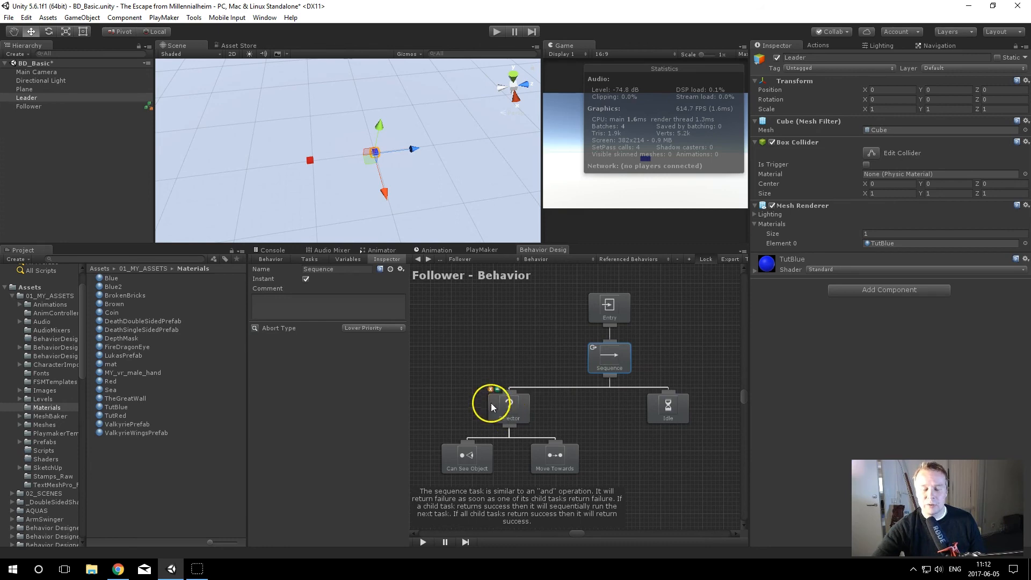
# Run the scene to test the Sequence's abort setting, move the Leader cube to about X -4.5, Z 13.4, and stop the run.
pyautogui.click(495, 32)
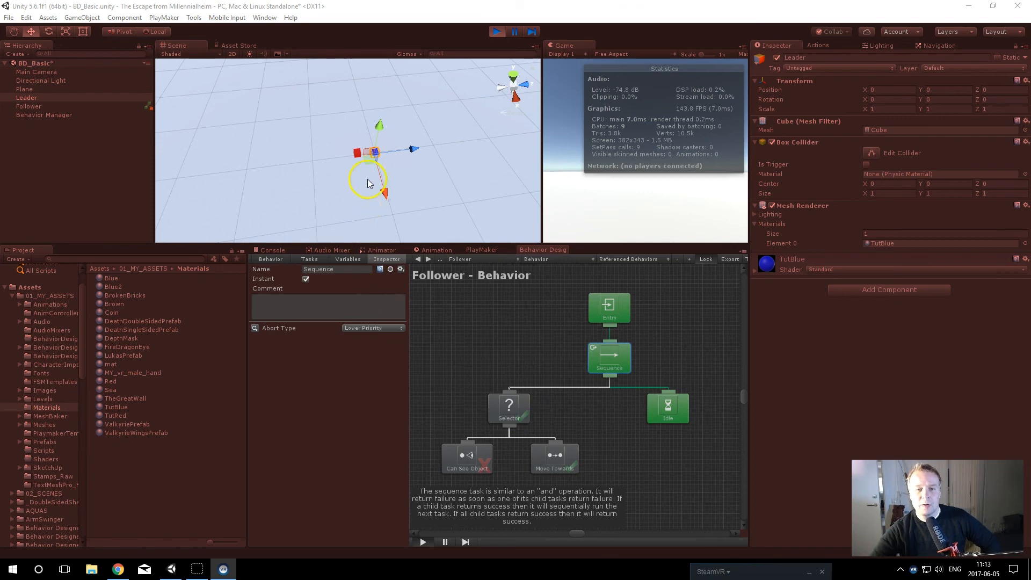
pyautogui.click(444, 135)
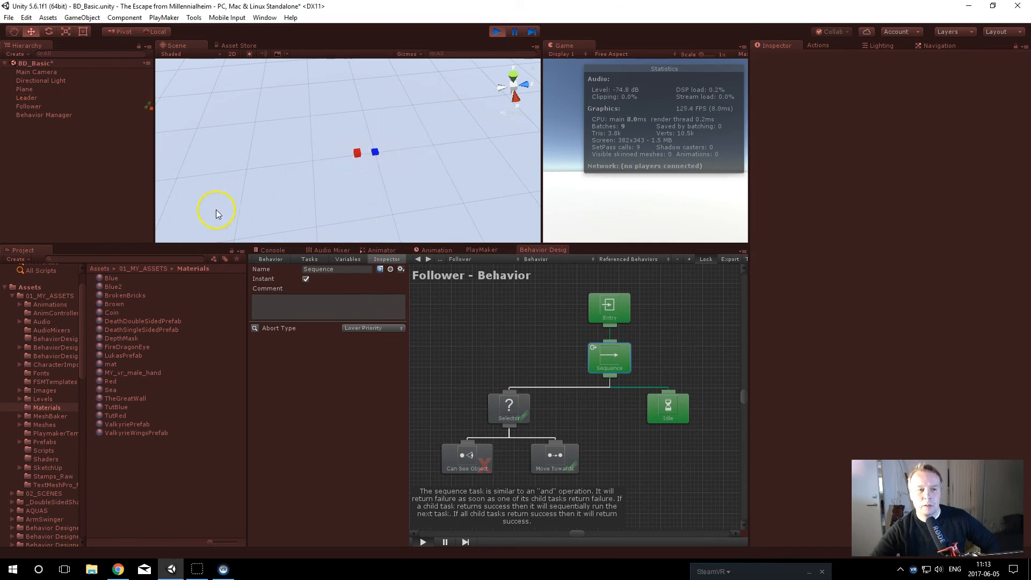
pyautogui.click(29, 98)
pyautogui.moveTo(364, 166); pyautogui.dragTo(441, 123)
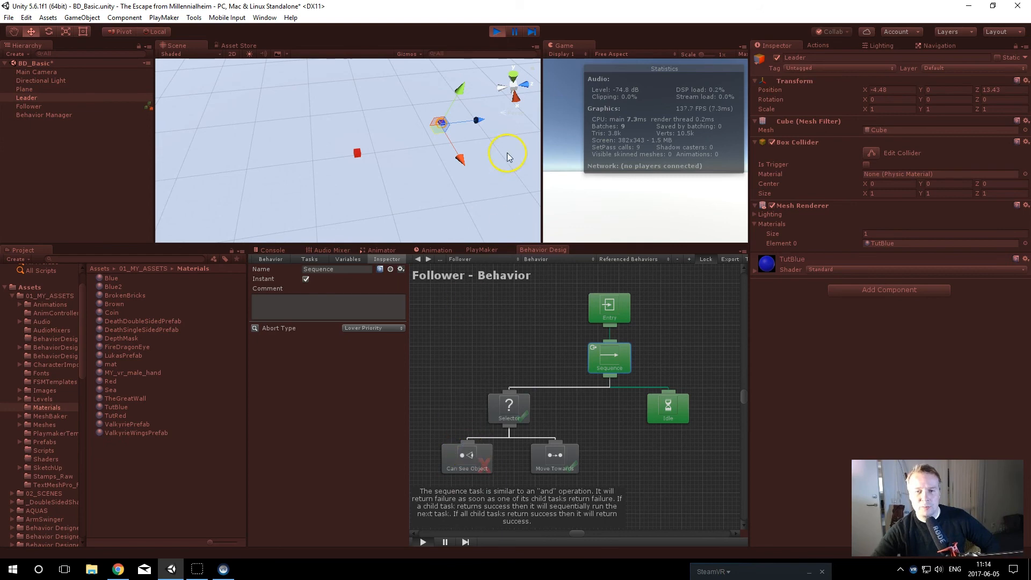
pyautogui.click(496, 30)
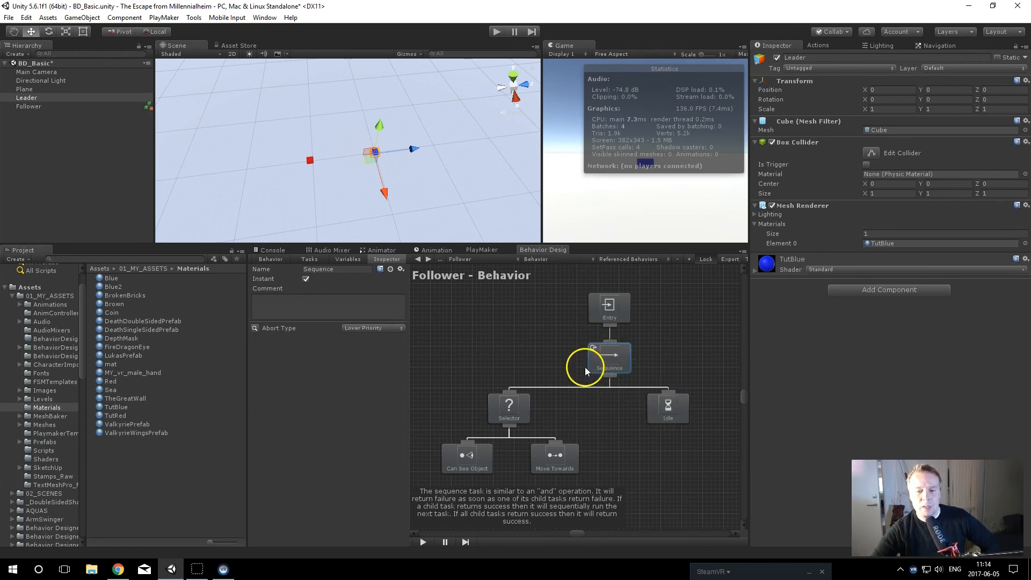
# Set the Selector task's Abort Type to Lower Priority, and check the Can See Object and Idle task settings.
pyautogui.click(507, 406)
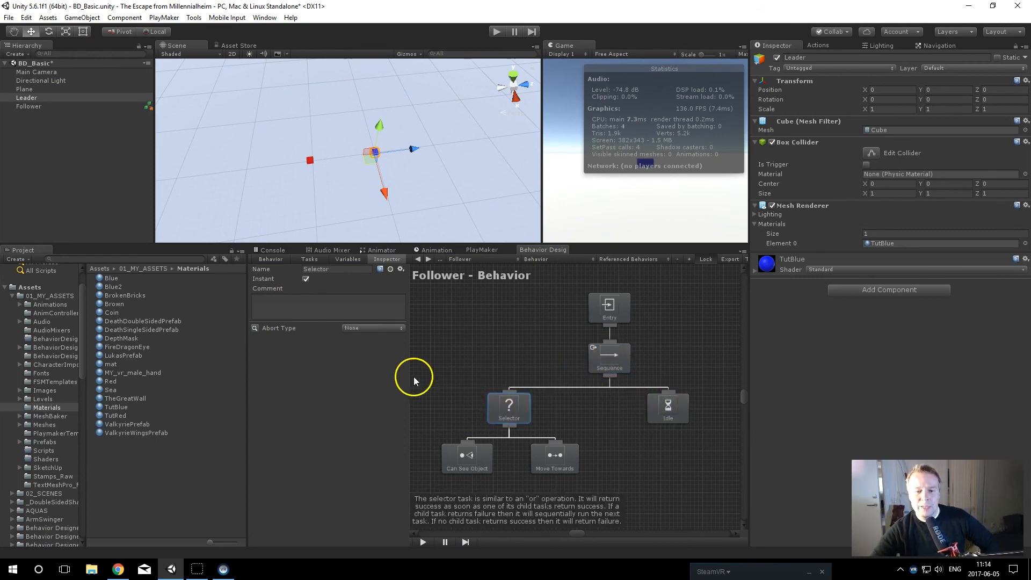
pyautogui.click(371, 328)
pyautogui.click(377, 364)
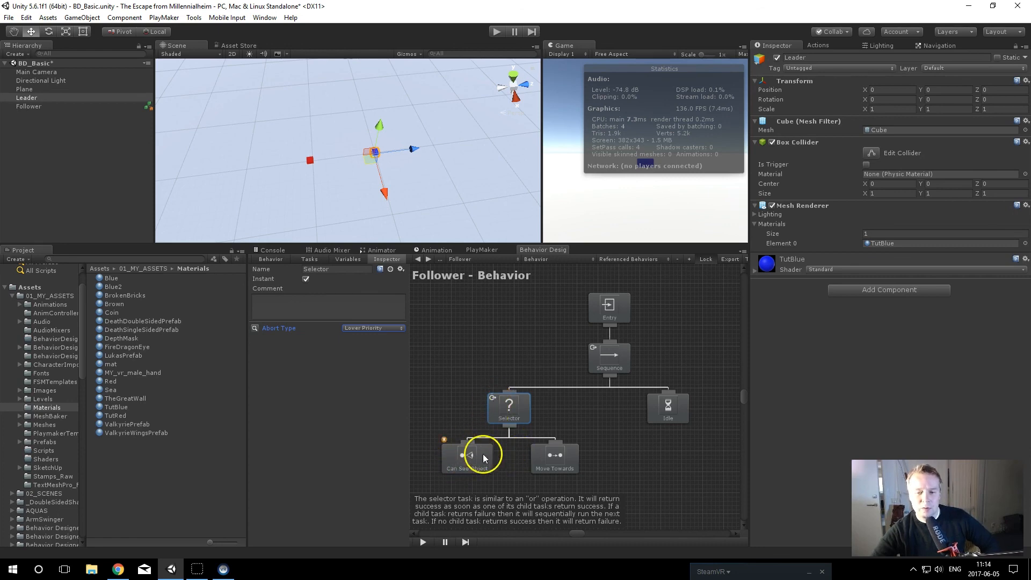
pyautogui.click(456, 458)
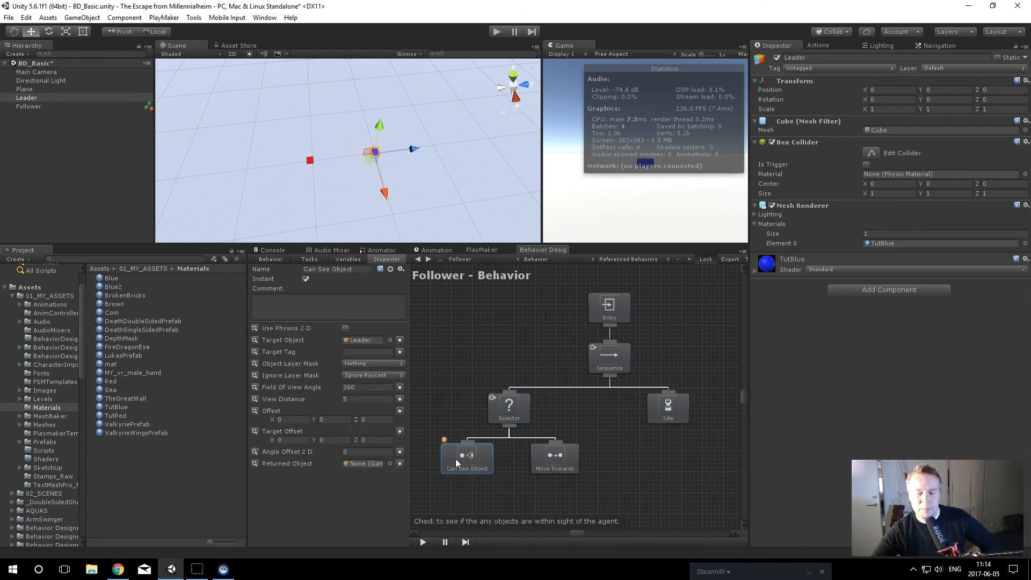
pyautogui.click(663, 407)
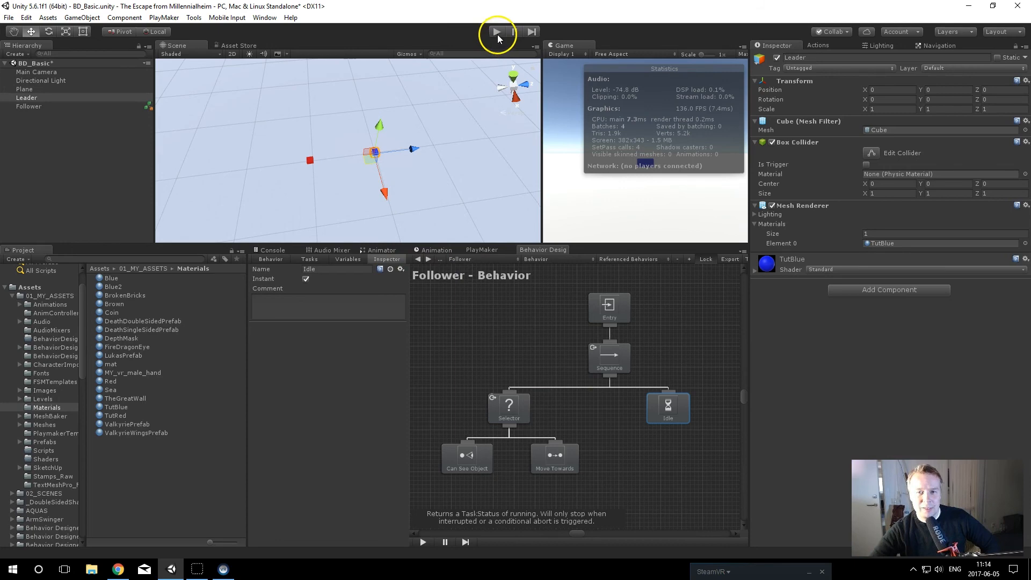
# Run the scene with the Selector's abort setting and move the Leader cube during play to about X -2.7, Z -10.1.
pyautogui.click(497, 32)
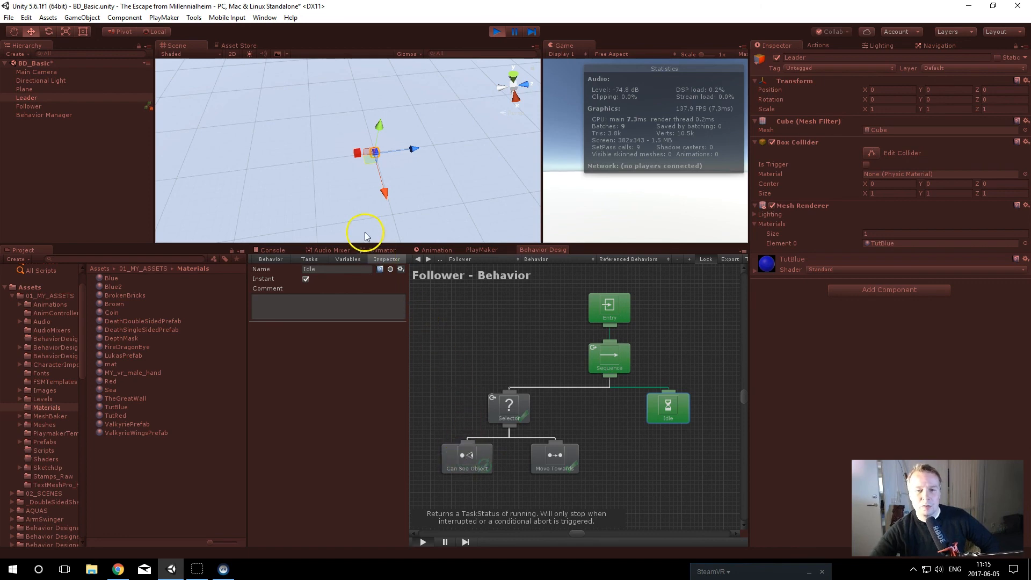
pyautogui.moveTo(375, 153); pyautogui.dragTo(311, 170)
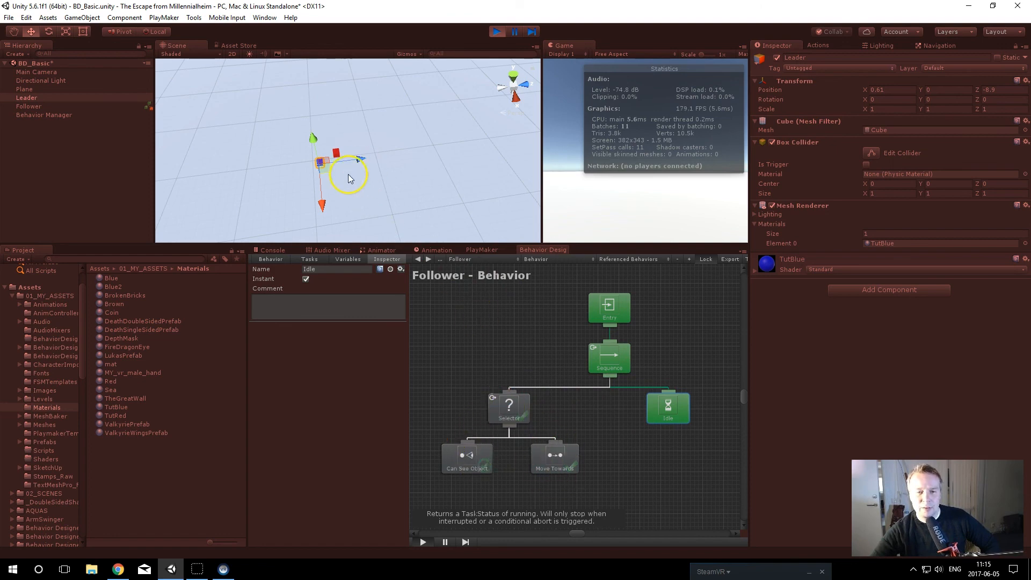
pyautogui.moveTo(324, 167)
pyautogui.mouseDown()
pyautogui.moveTo(368, 188)
pyautogui.moveTo(429, 146)
pyautogui.moveTo(392, 133)
pyautogui.moveTo(310, 145)
pyautogui.moveTo(306, 157)
pyautogui.mouseUp()
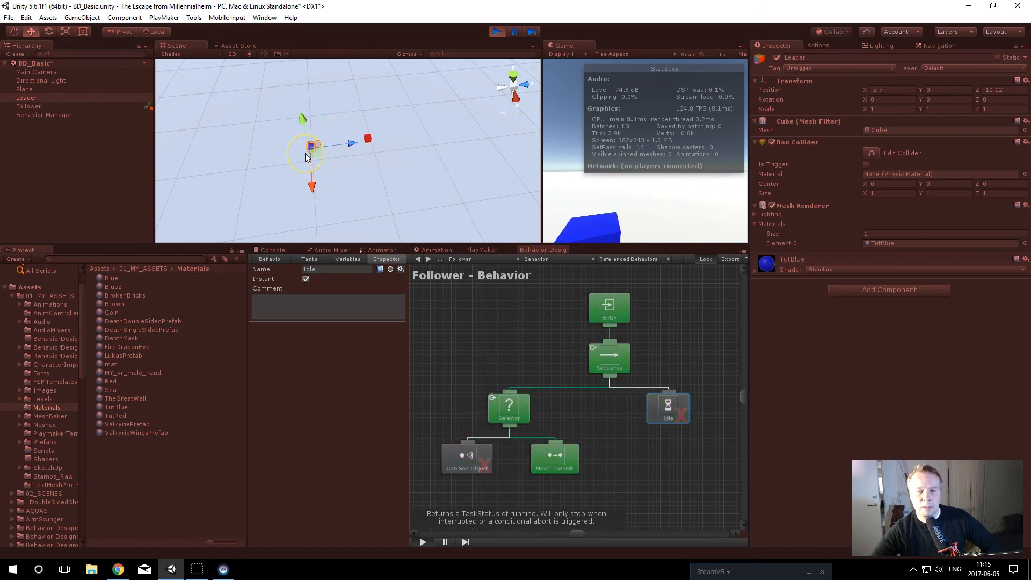